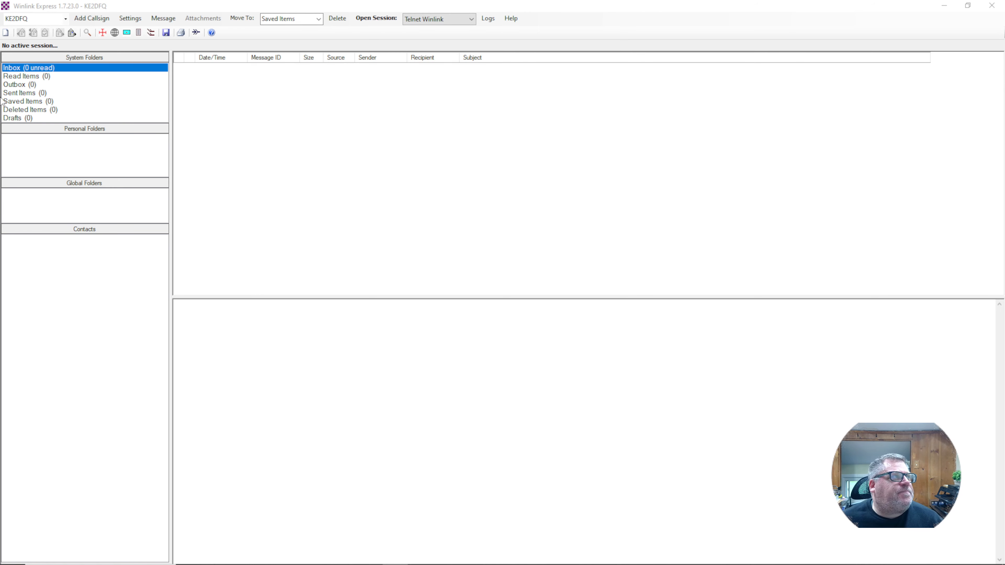
- Create a new message and enlarge its window, placed nearer the middle of the screen, so the Set Defaults option shows in full
left_click(163, 20)
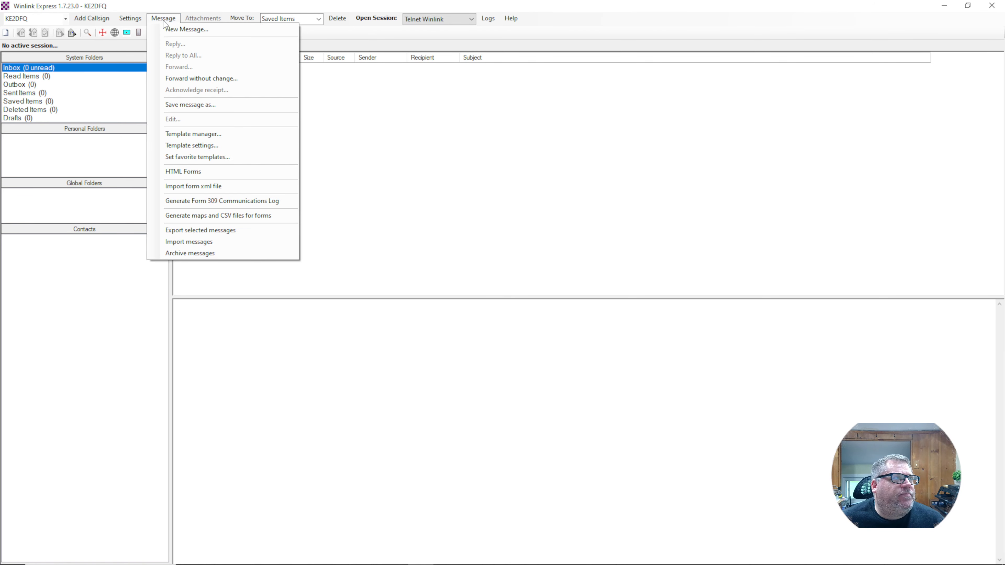
left_click(170, 34)
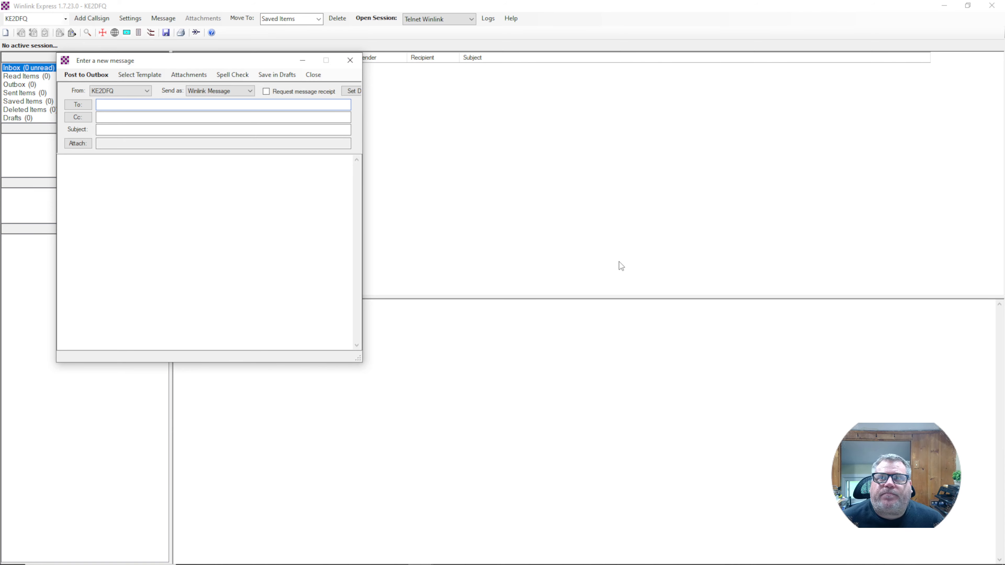
left_click_drag(188, 65, 442, 99)
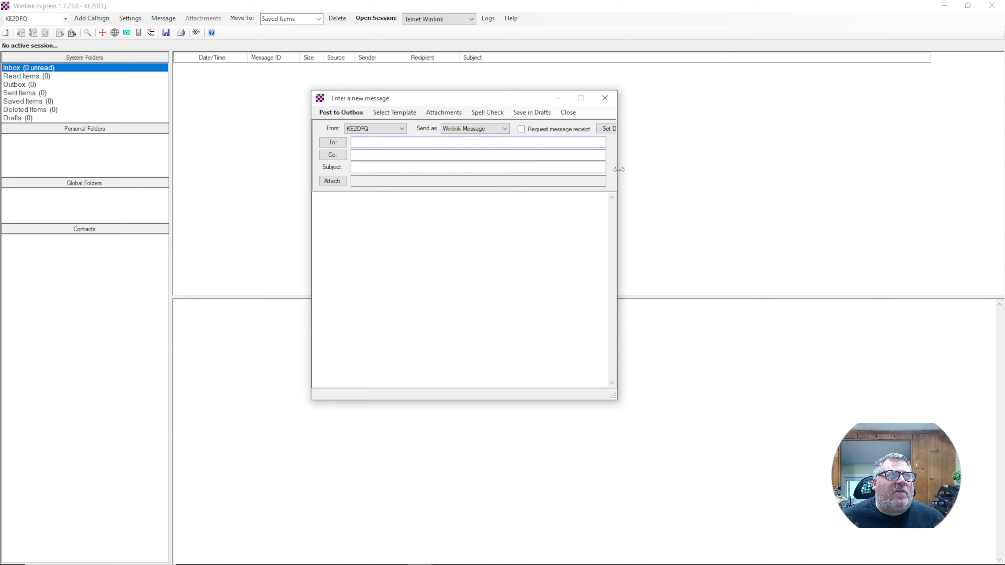
left_click_drag(618, 169, 762, 171)
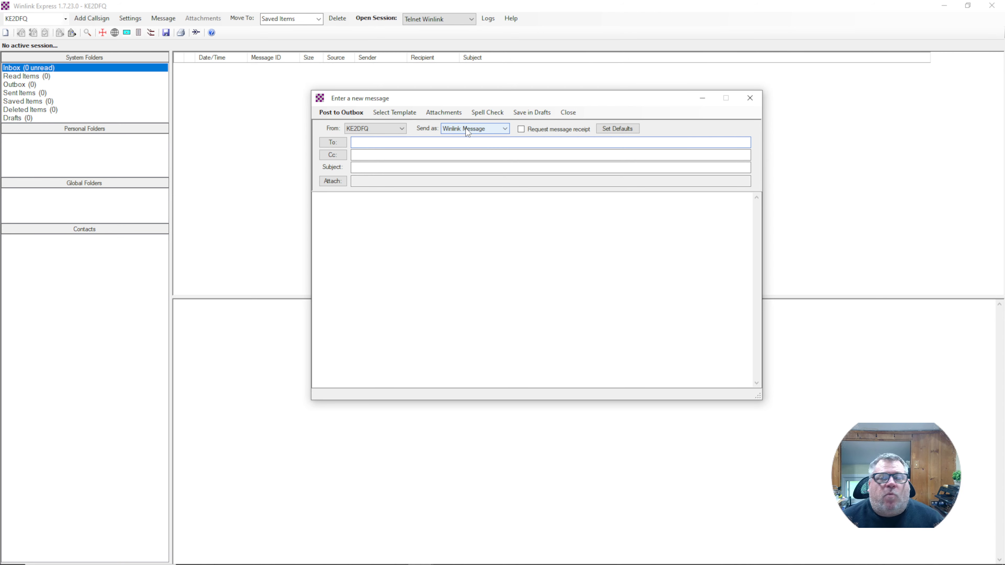
- Keep the message type as Winlink Message and address the message to the recipient's call sign
left_click(483, 130)
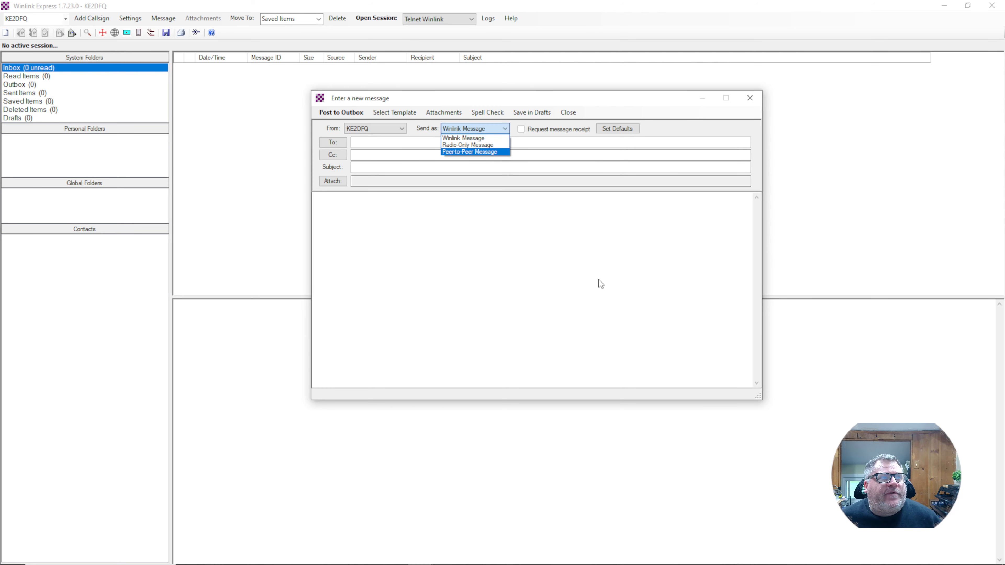
left_click(500, 136)
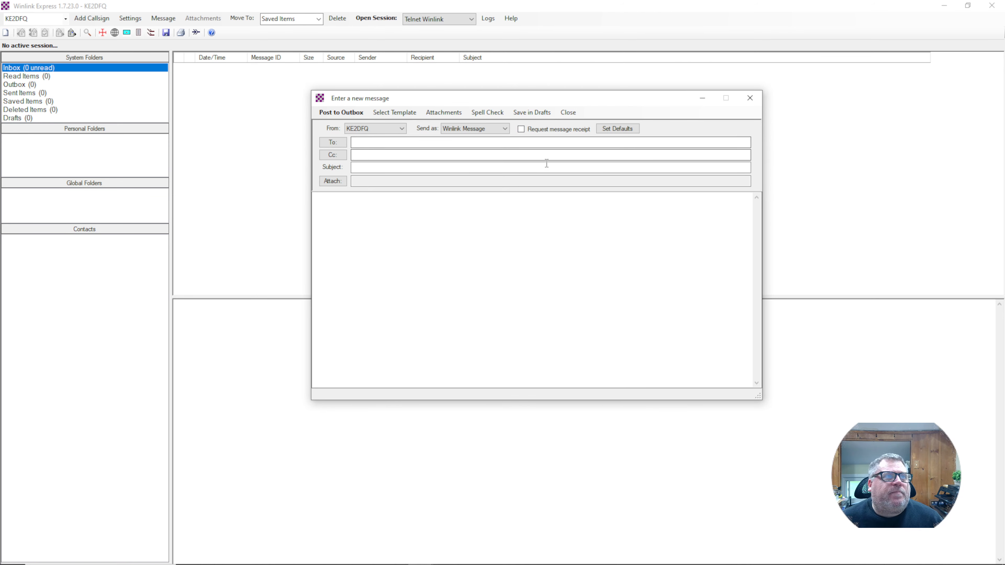
left_click(353, 142)
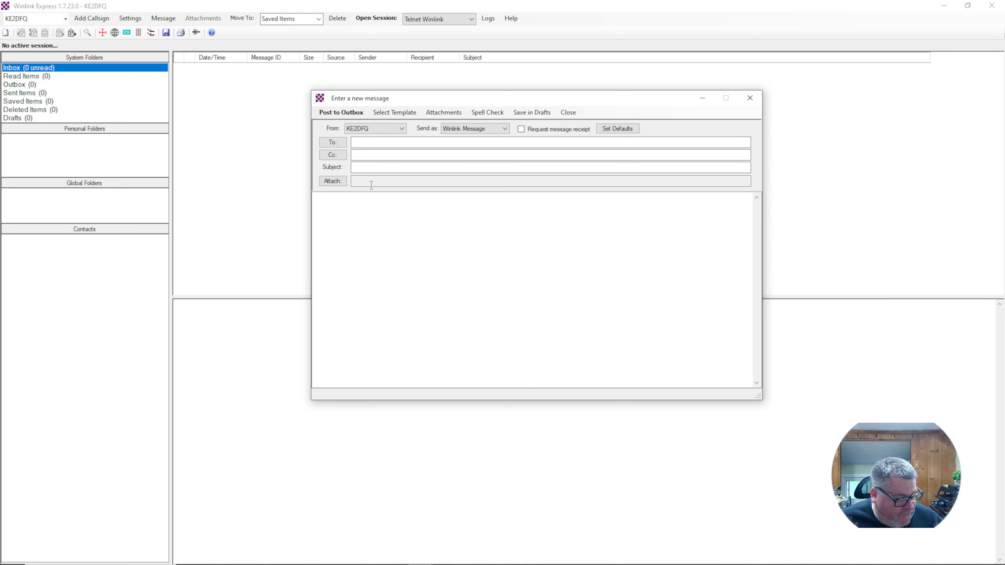
left_click(365, 144)
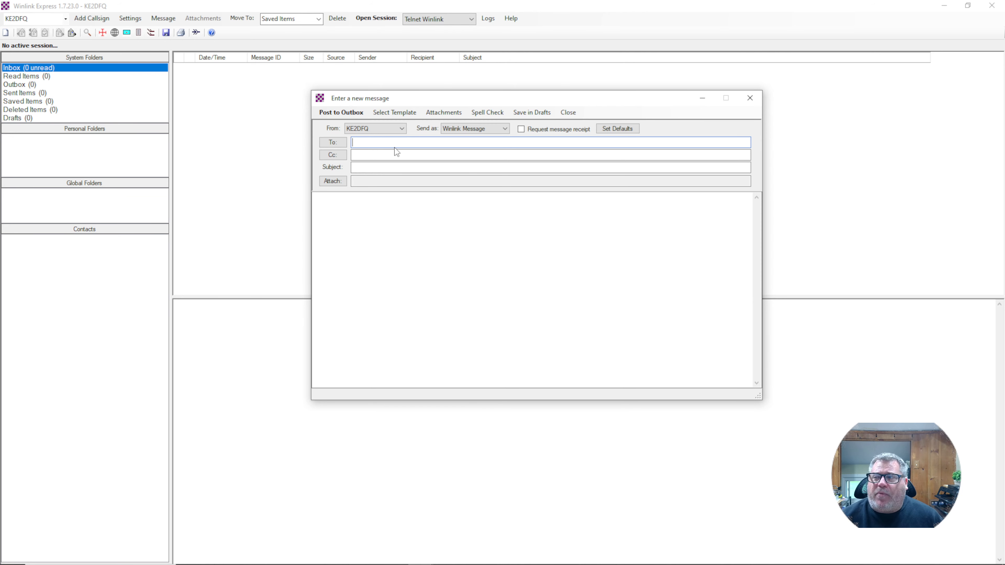
type("K")
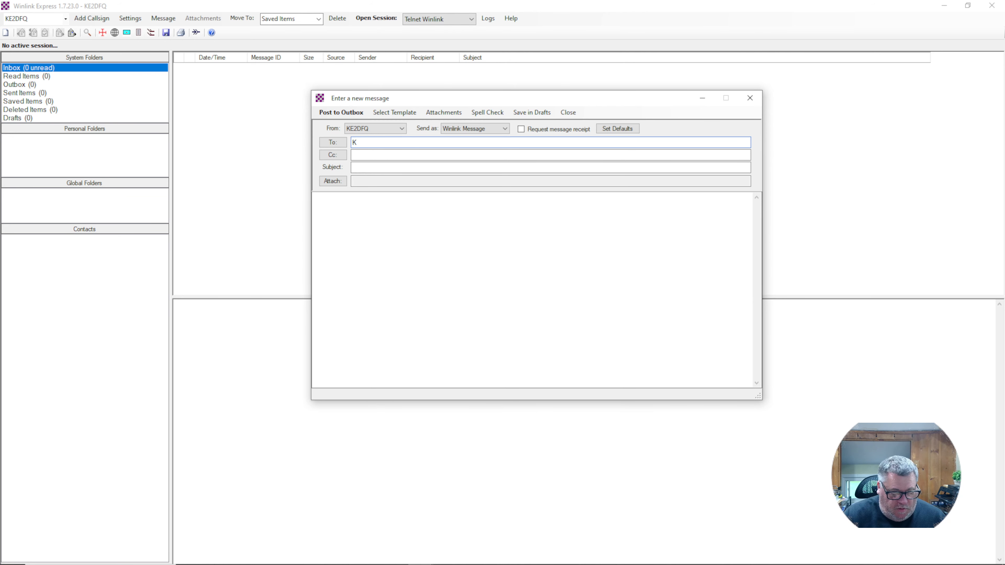
type("V")
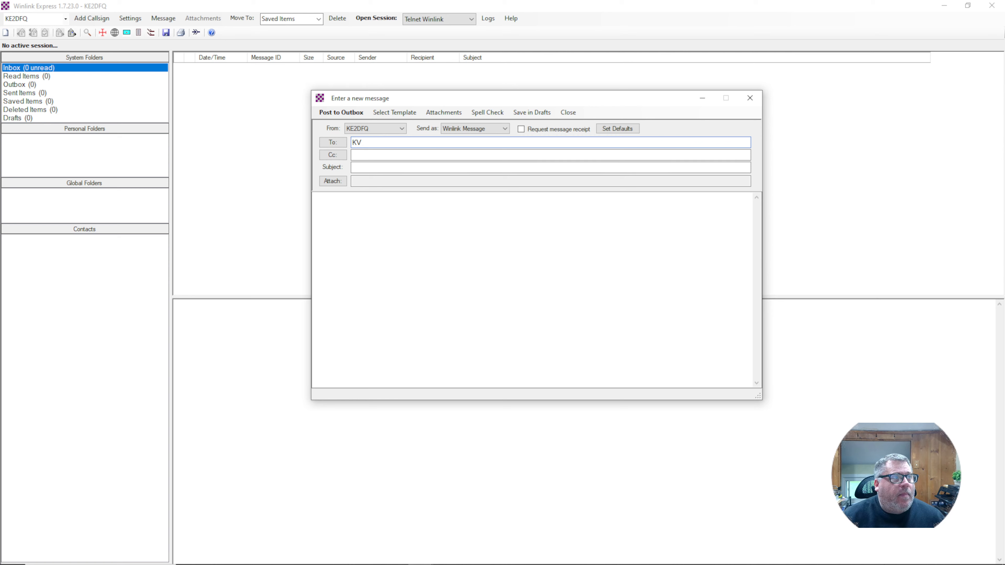
key("BackSpace")
type("2VTT")
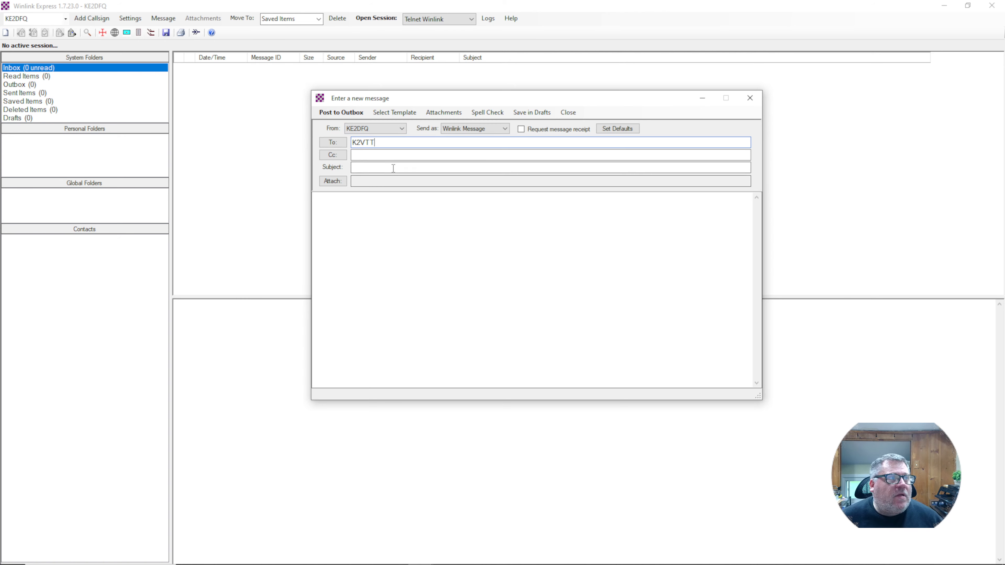
- Set the message subject to "Testing from Winlink Training Video"
left_click(379, 172)
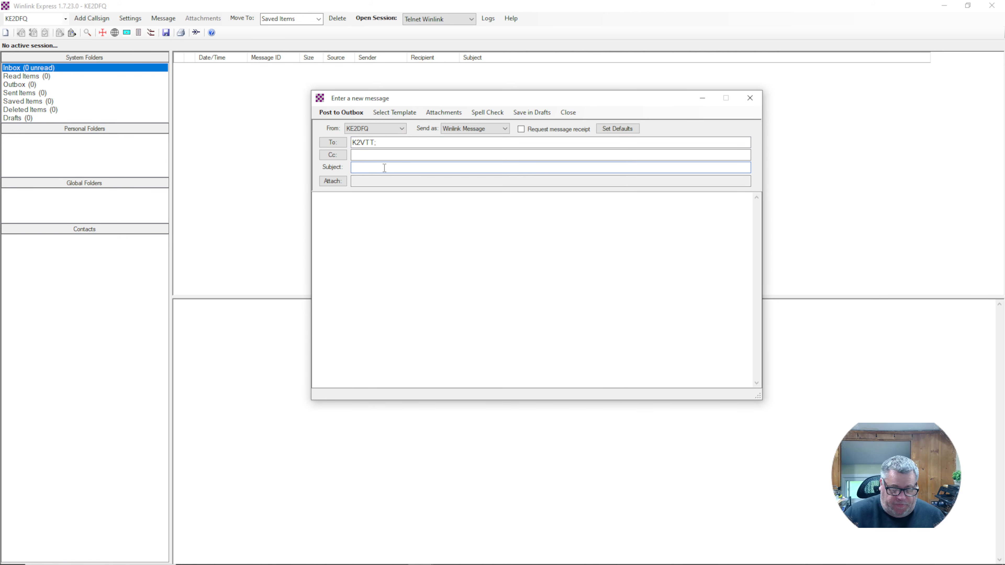
type("Tes")
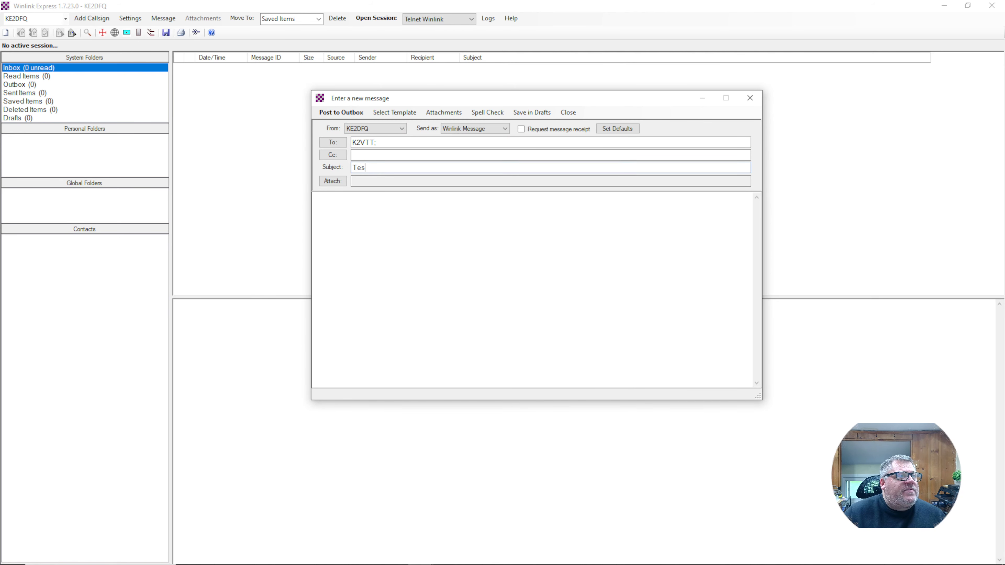
type("ting from ")
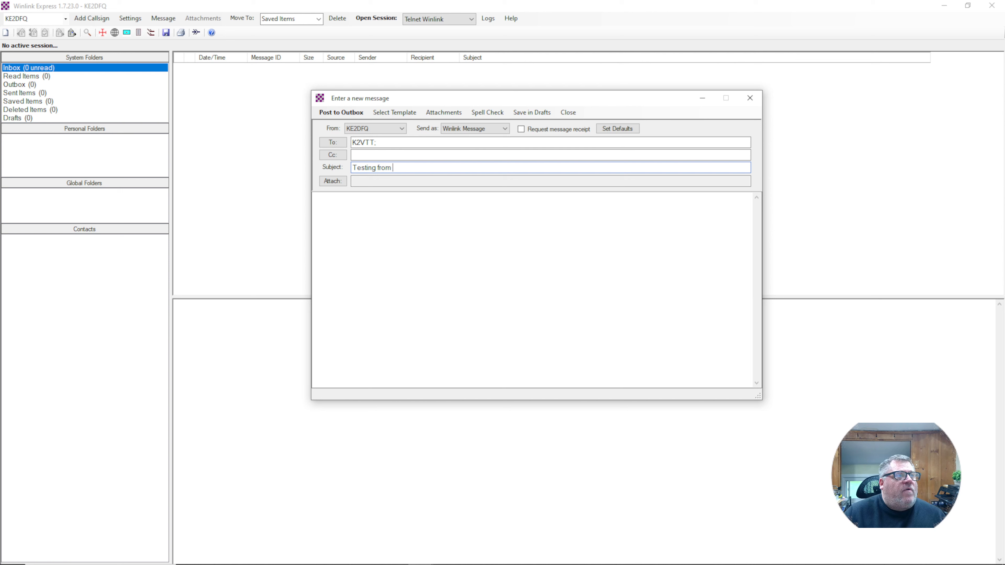
type("Winlink Tr")
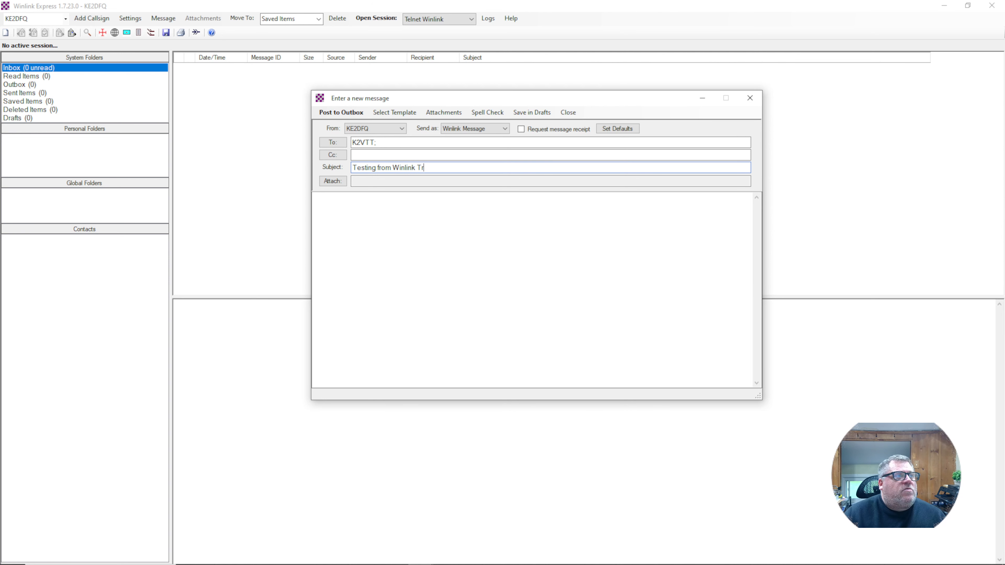
type("aining Vidoeo")
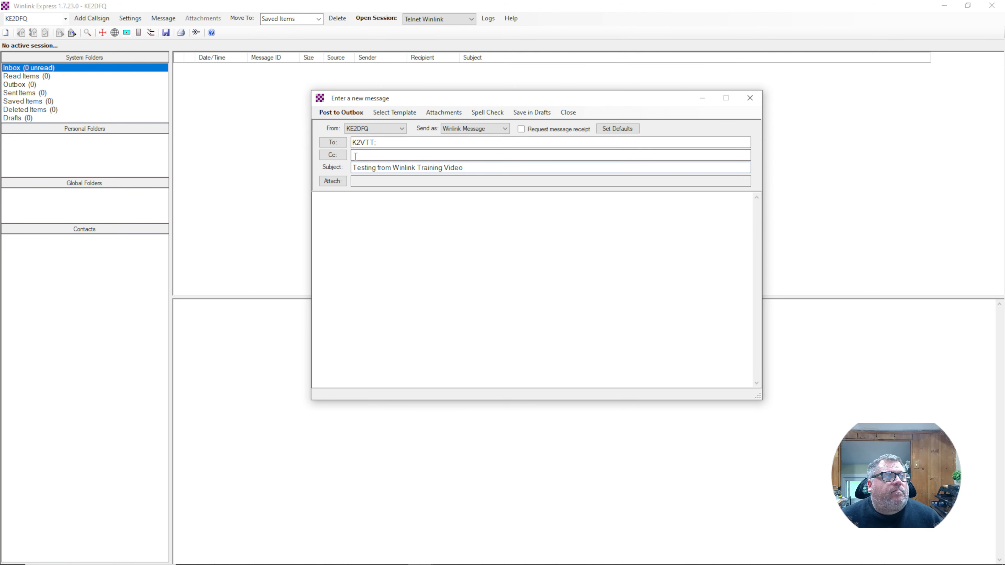
- Write the body: greet the recipient by first name, with "This is a test message from our winlink video training series." on the next line
left_click(367, 212)
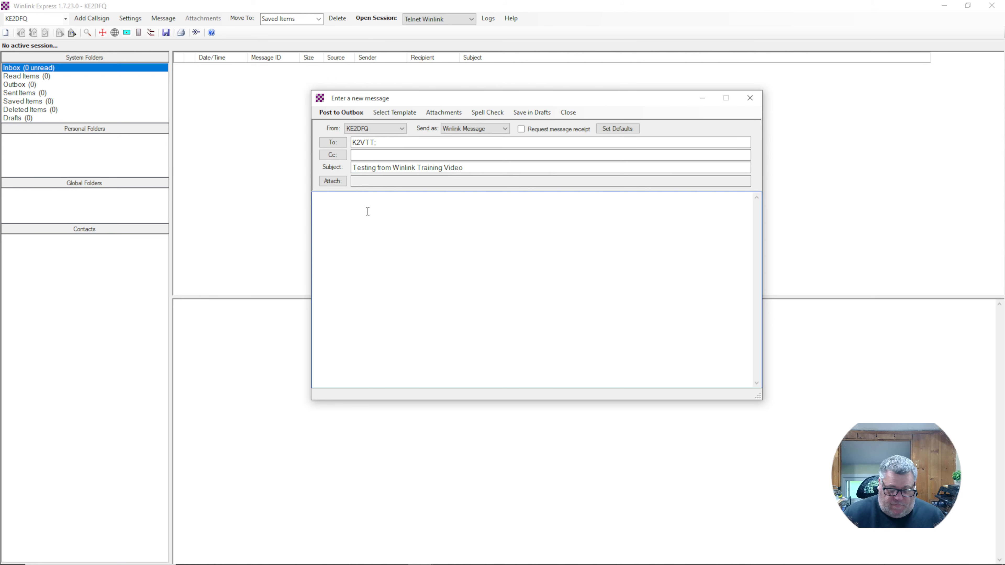
type("He")
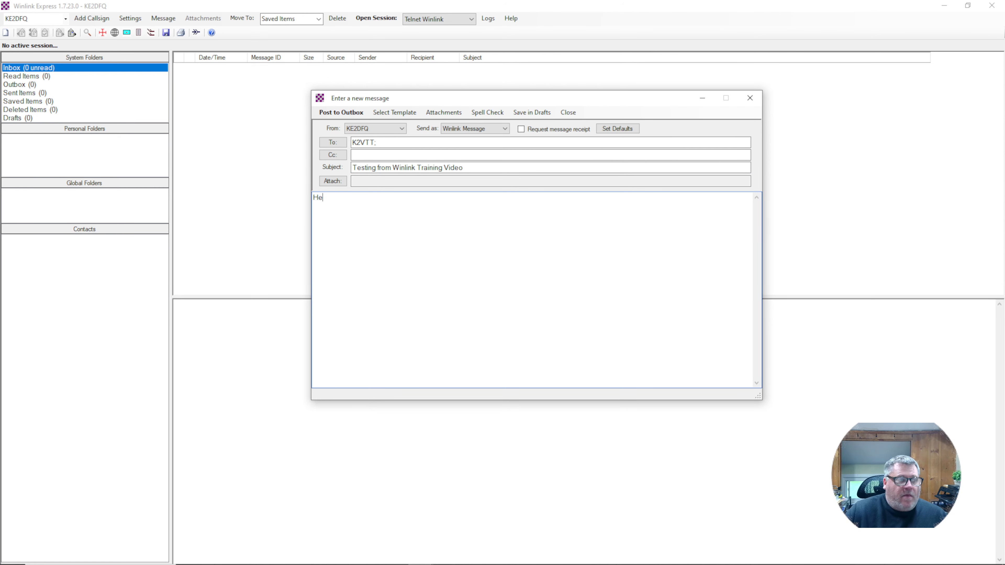
type("llo ")
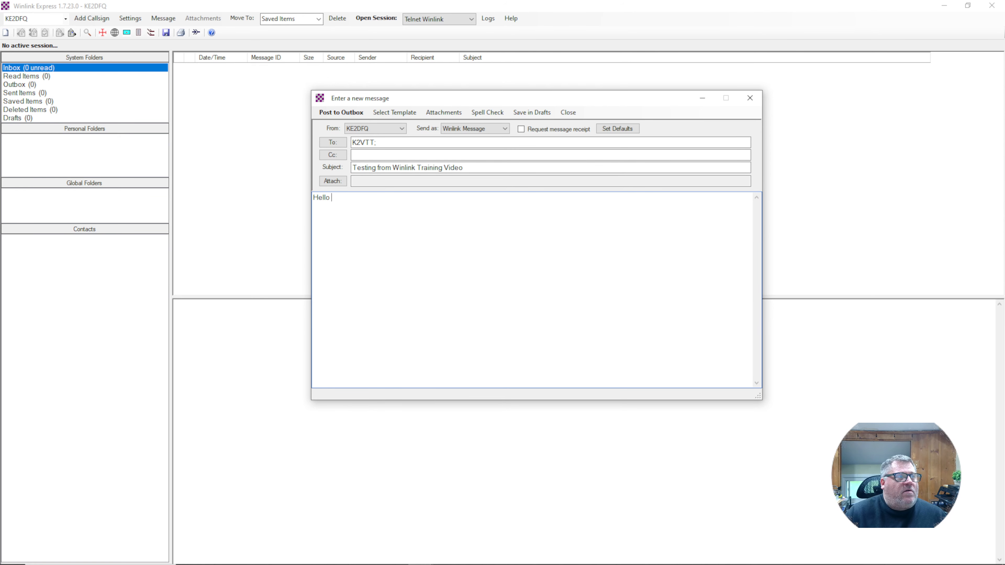
type("John,")
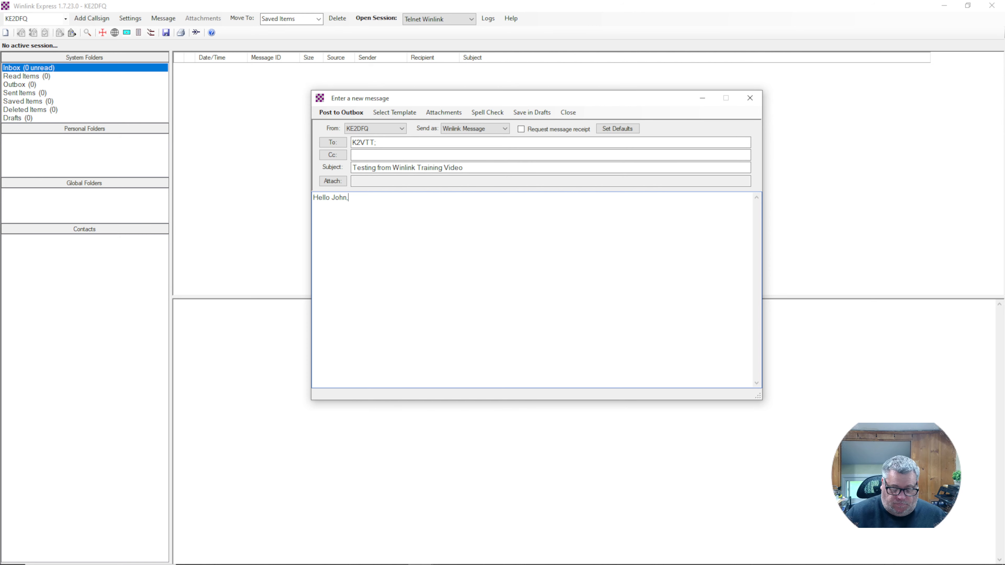
key("Return")
type("This")
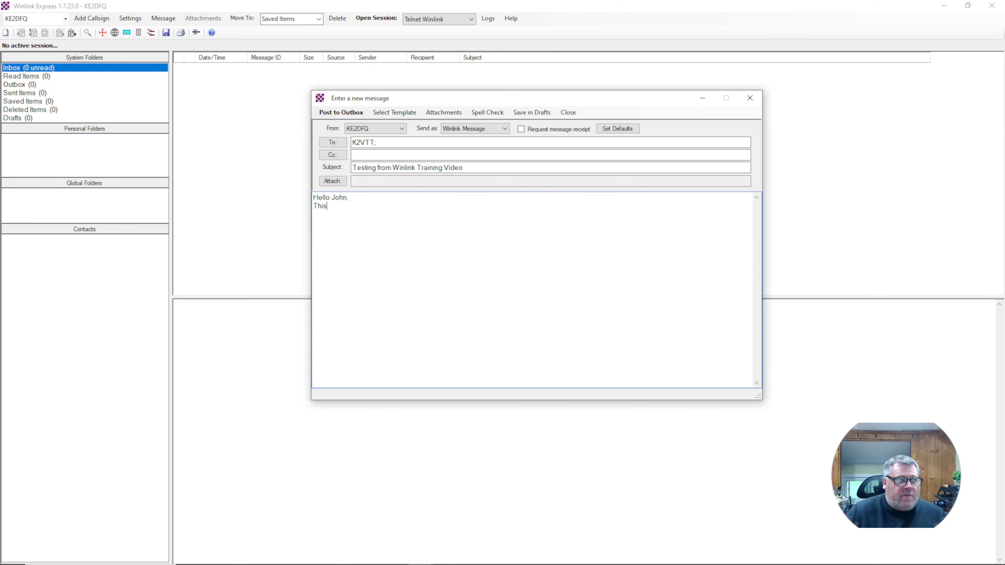
type(" is a test m")
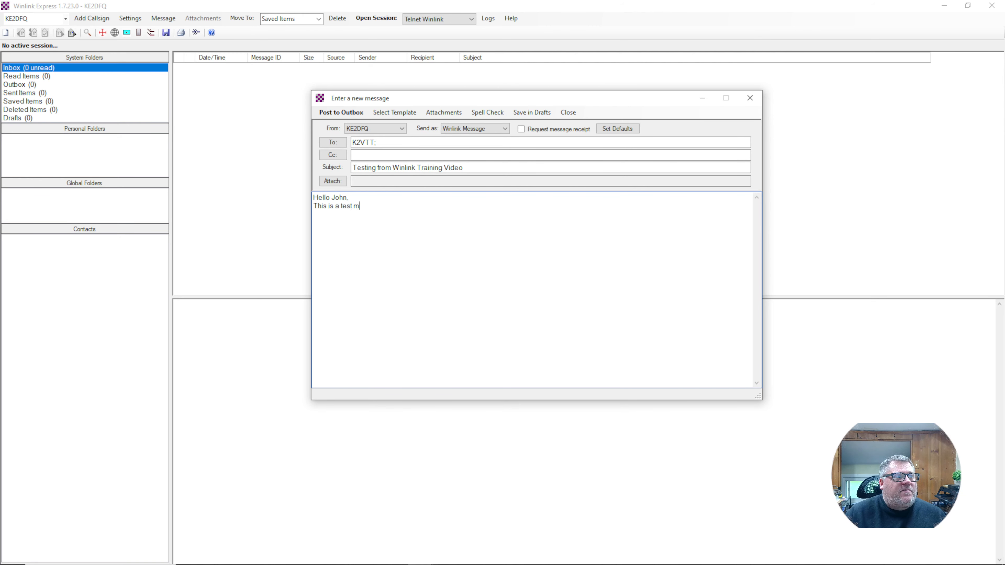
type("essage from our w")
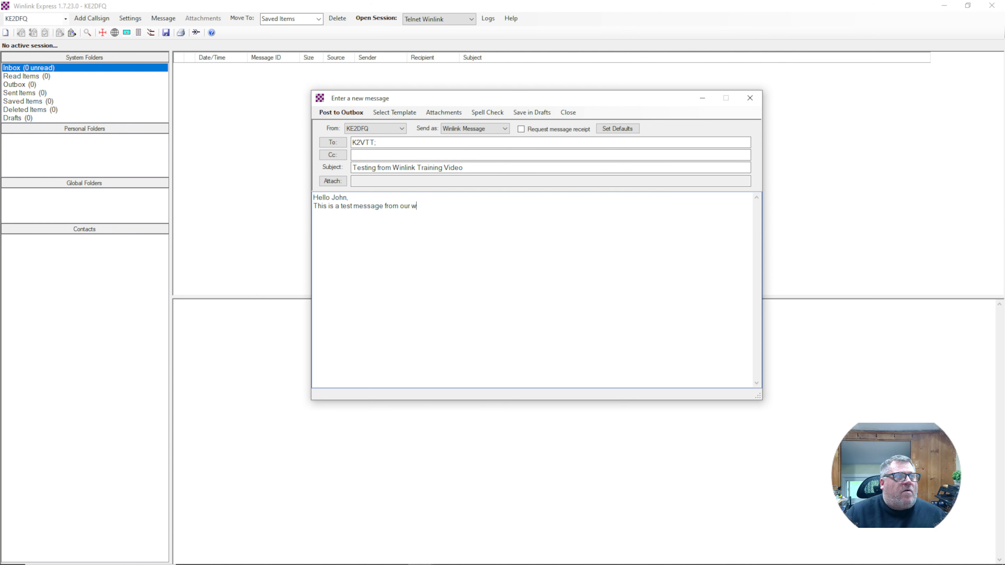
type("inlink video tra")
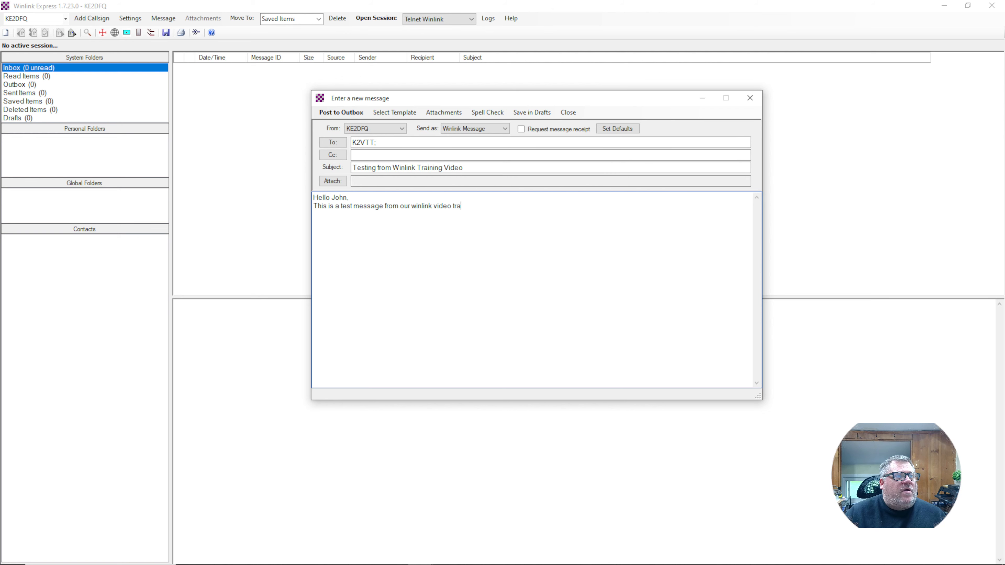
type("ining ser")
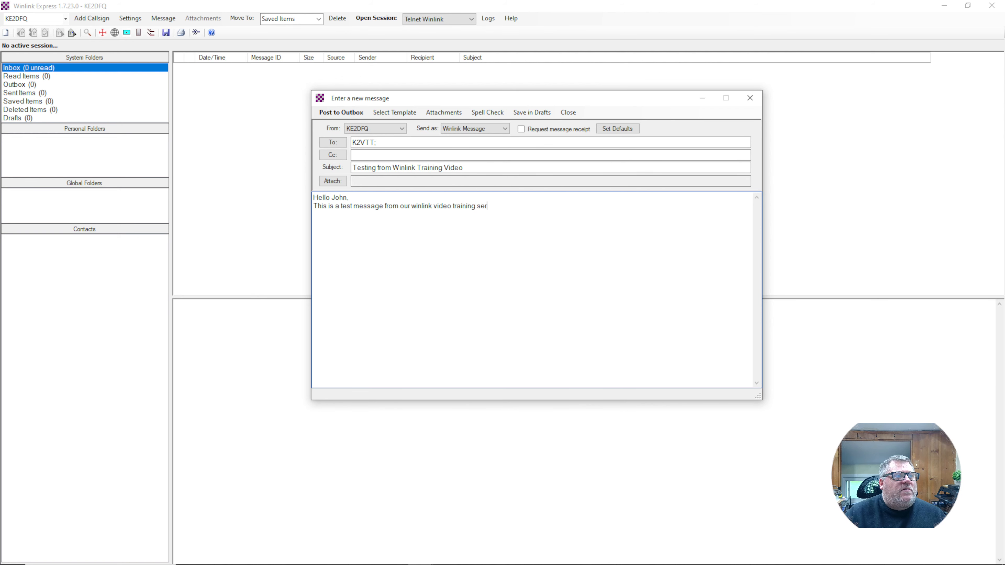
type("ies.")
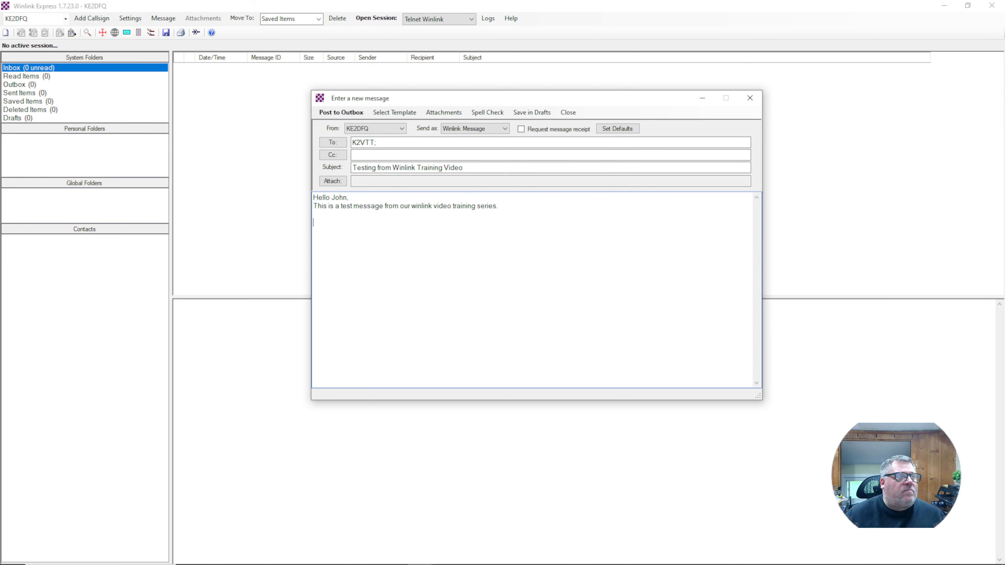
- Sign off below a blank line with "73" and the sender's call sign on its own line
type("  73")
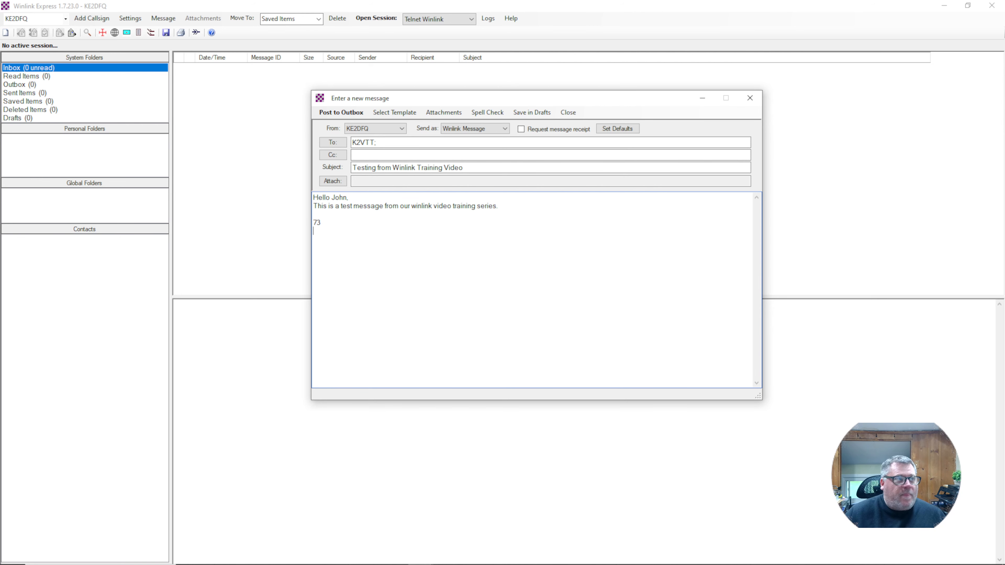
key("Return")
type("KE2DF")
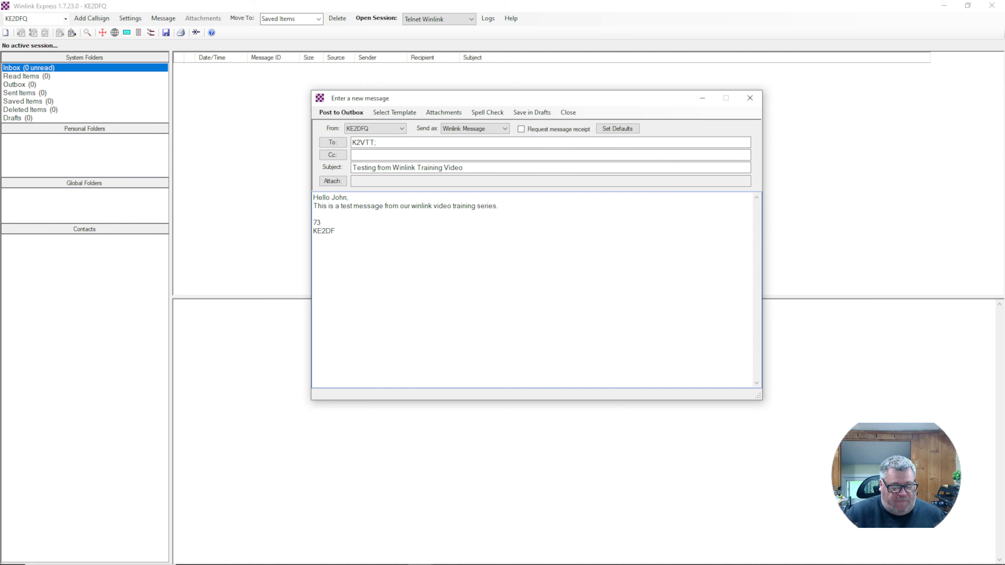
type("Q")
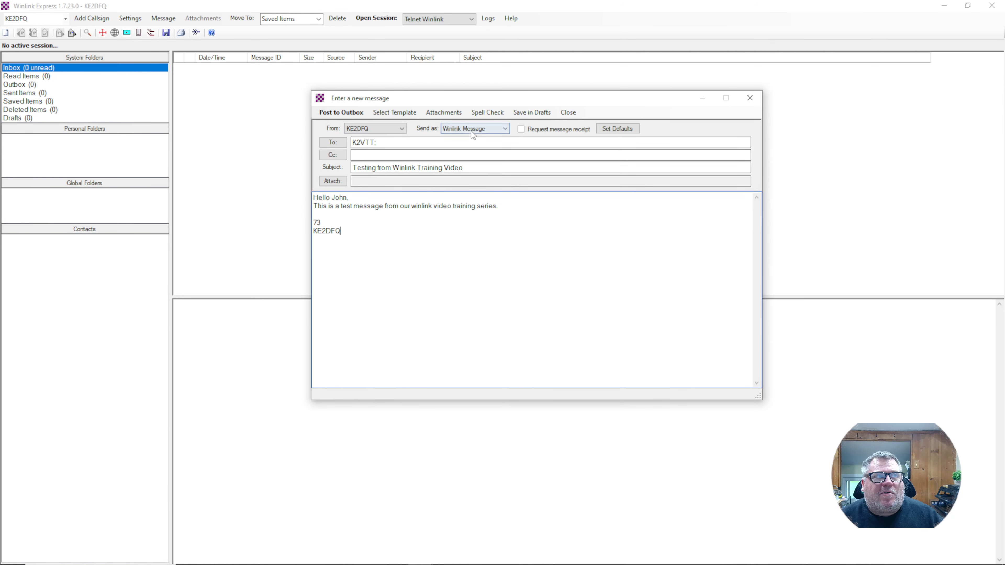
- Review the message type options, keep Winlink Message, and post the test message to the outbox
left_click(505, 128)
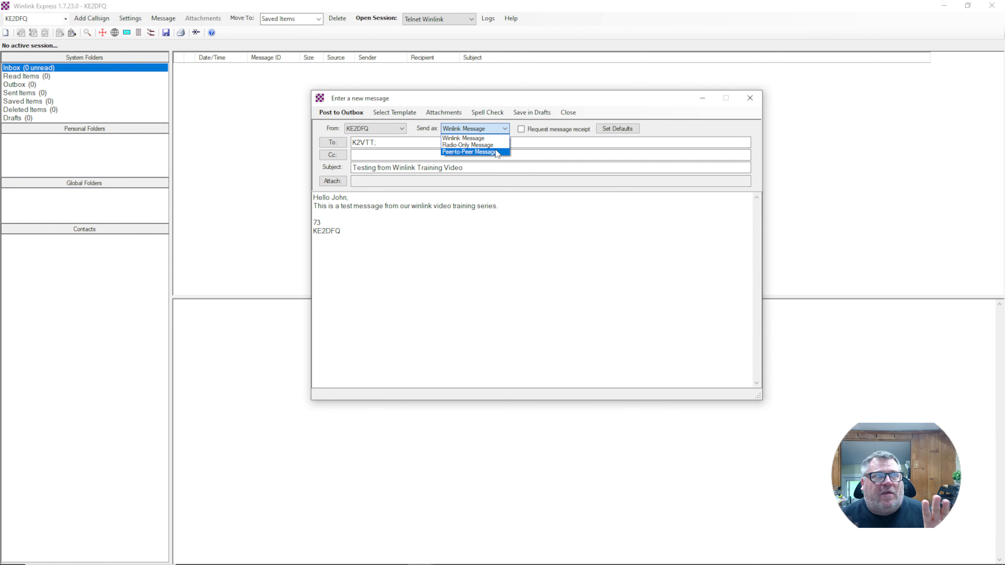
left_click(499, 128)
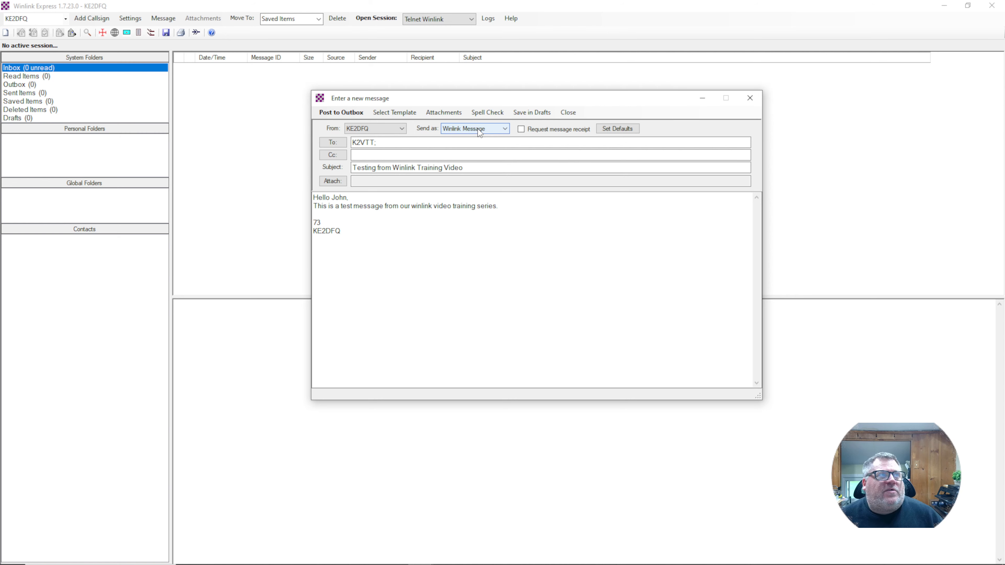
left_click(341, 113)
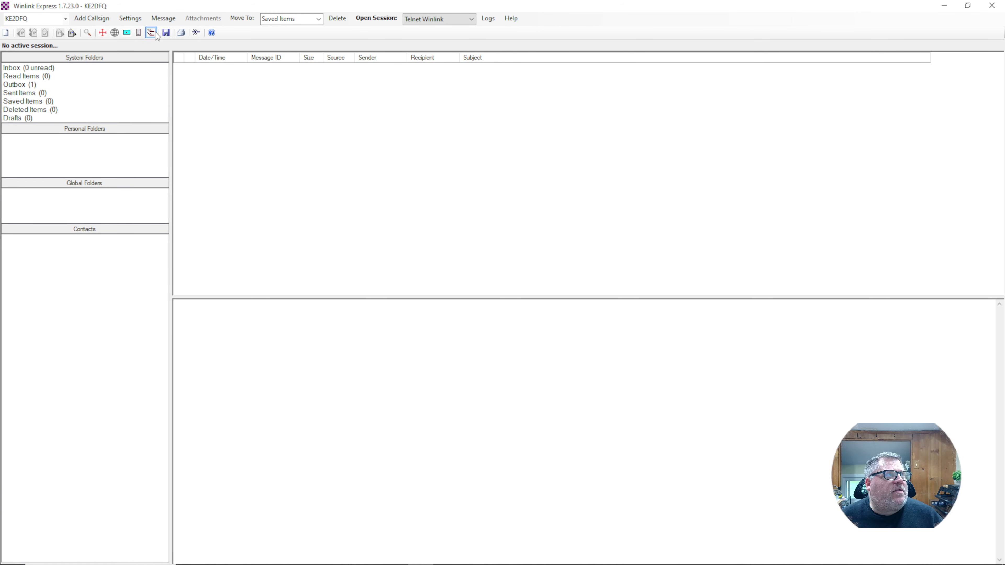
- Create another new message and set it to be sent as a Peer-to-Peer Message
left_click(163, 19)
left_click(178, 29)
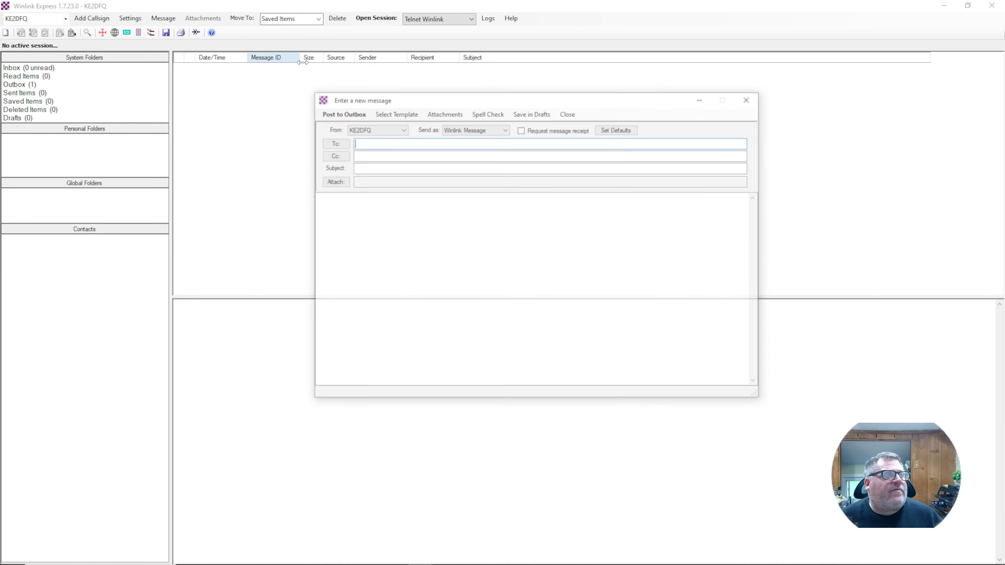
left_click(505, 129)
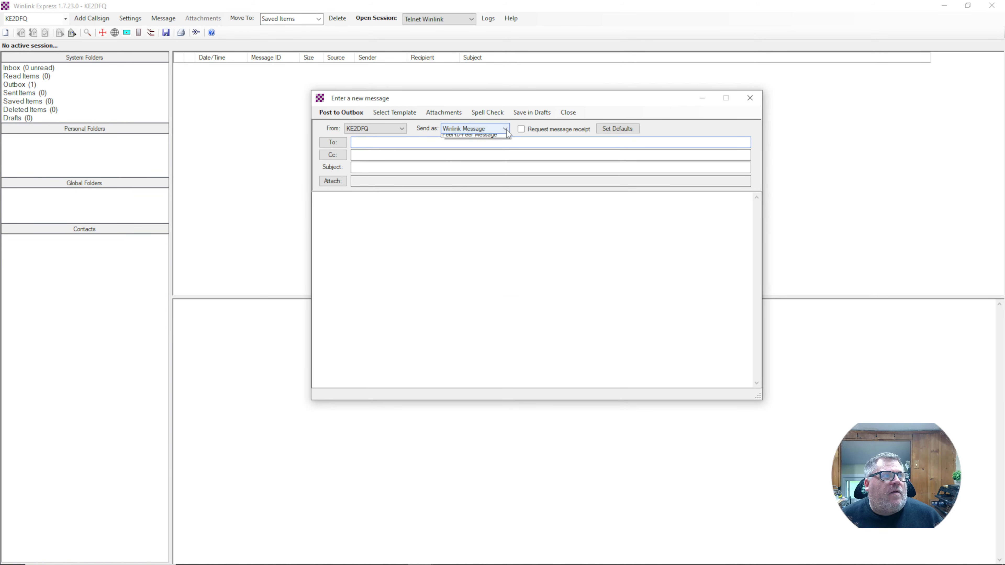
left_click(500, 152)
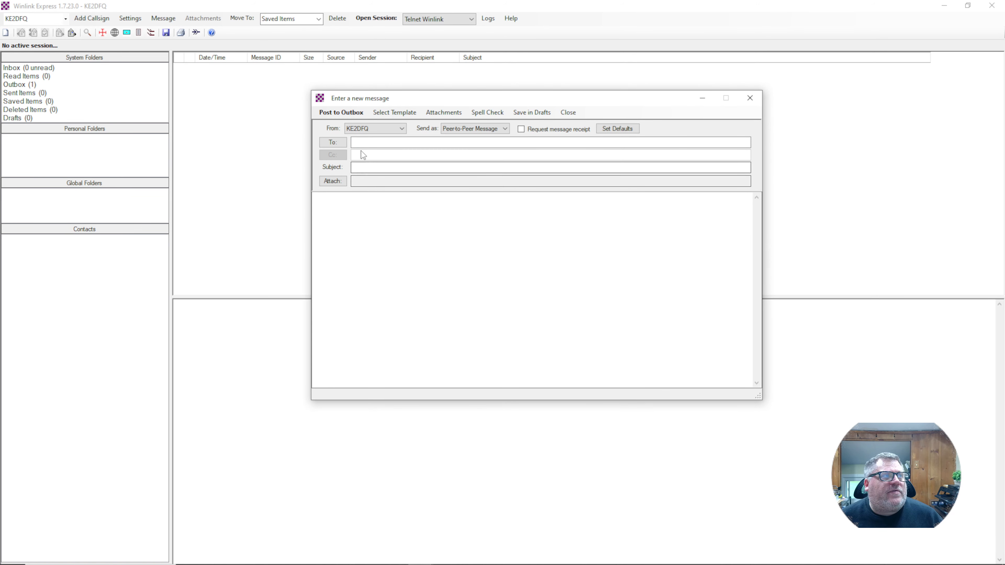
- Address the peer-to-peer message to the recipient's call sign and give it the subject "Test P2P - Video Training Series"
left_click(361, 143)
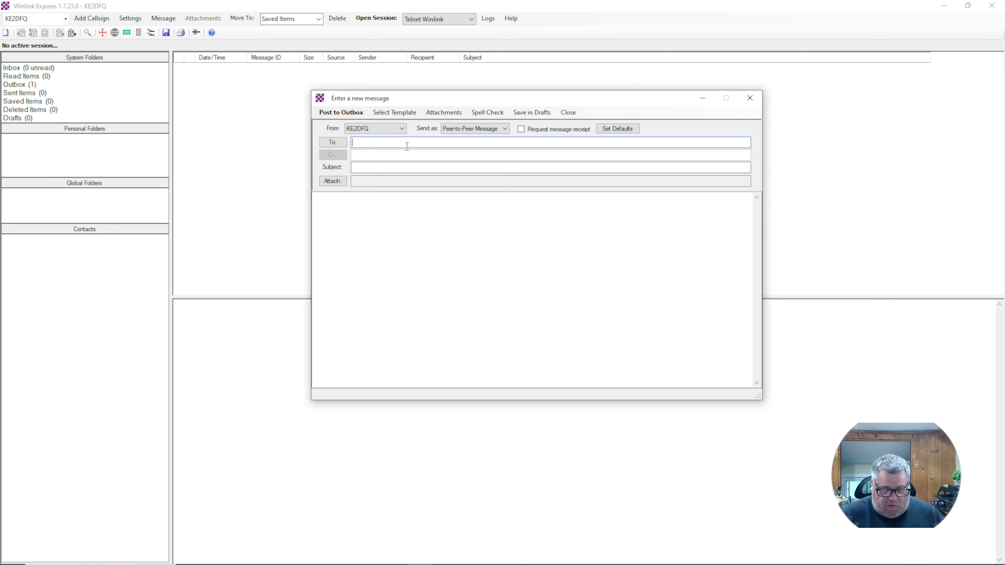
type("K2VTT")
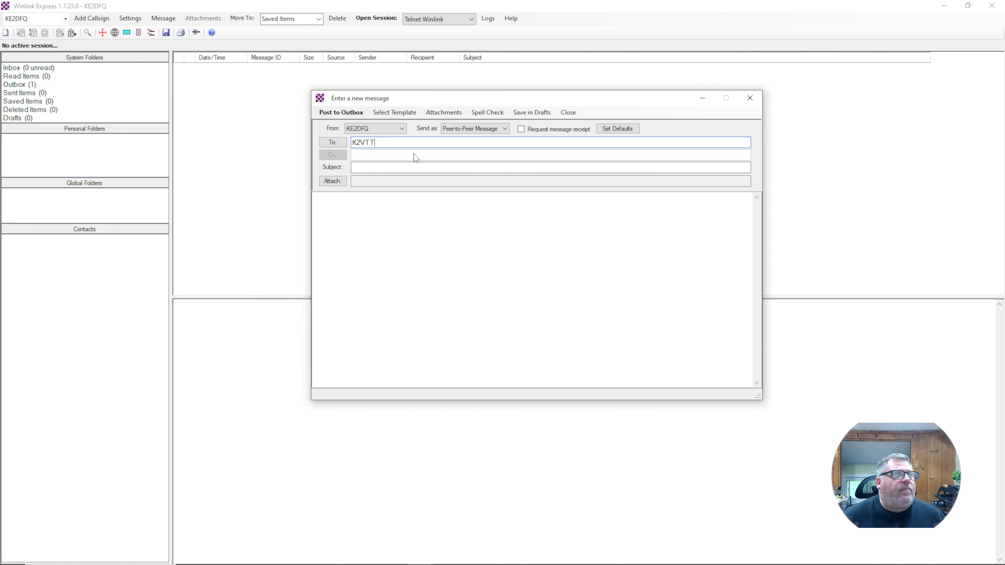
left_click(390, 167)
type("T")
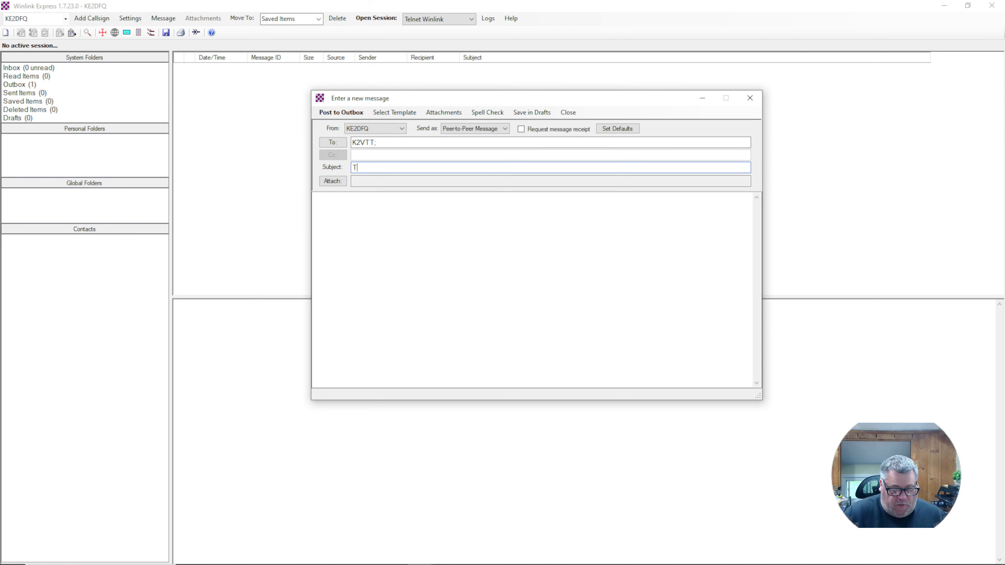
type("est P")
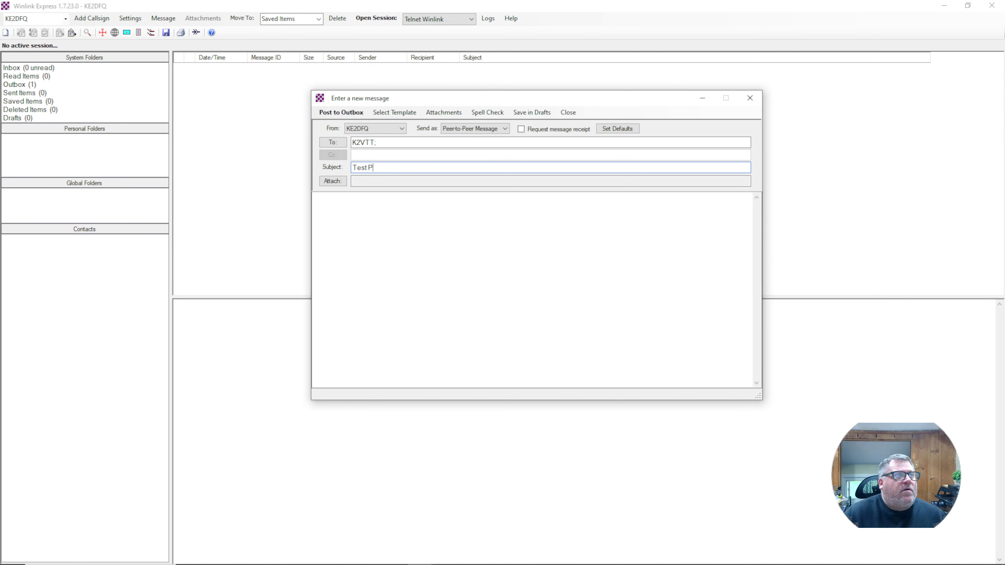
type("2P - Video Train")
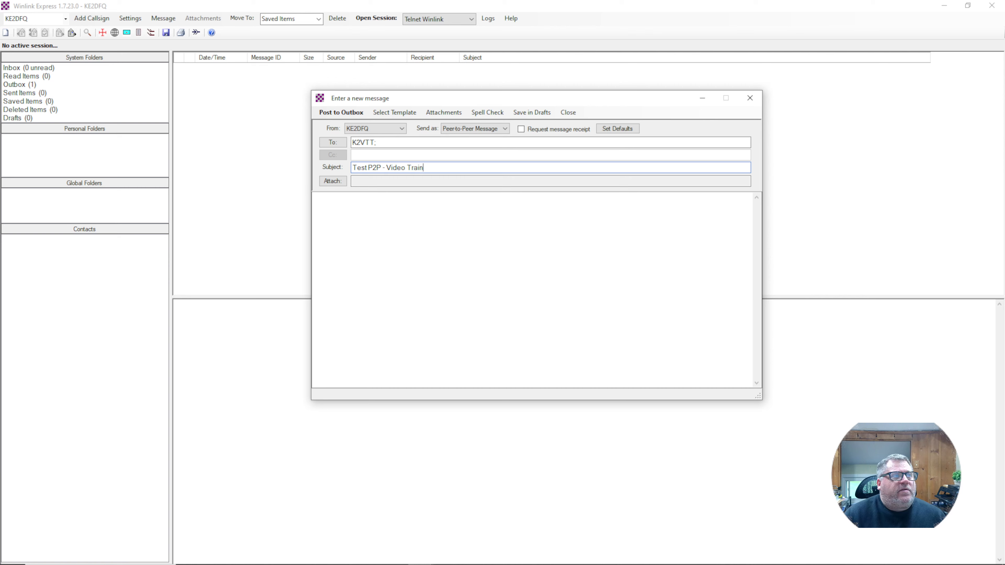
type("ing Series")
- Write the body: greet the recipient by first name, with "This is a test message sent via P2P for our video training series." on the next line
left_click(368, 208)
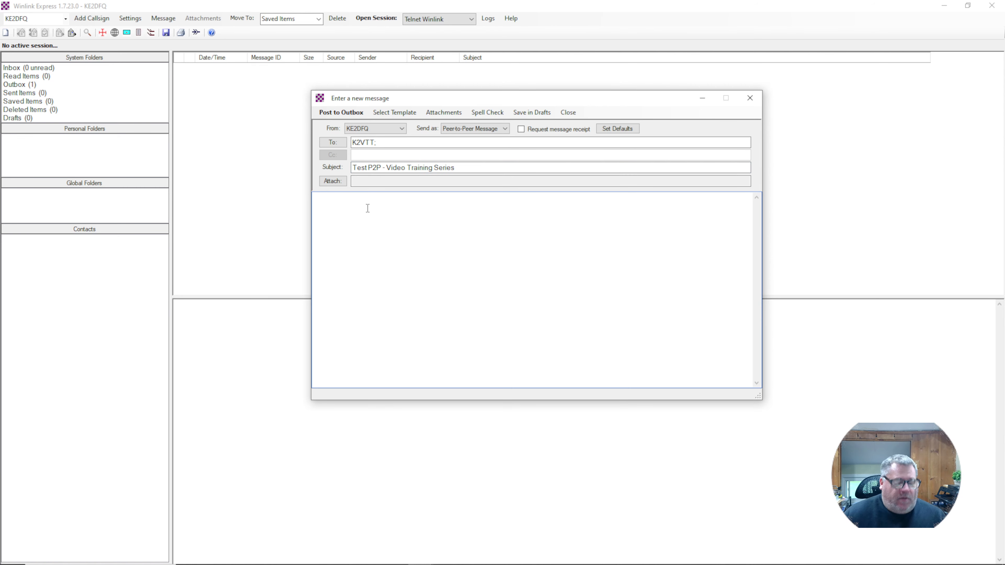
type("John")
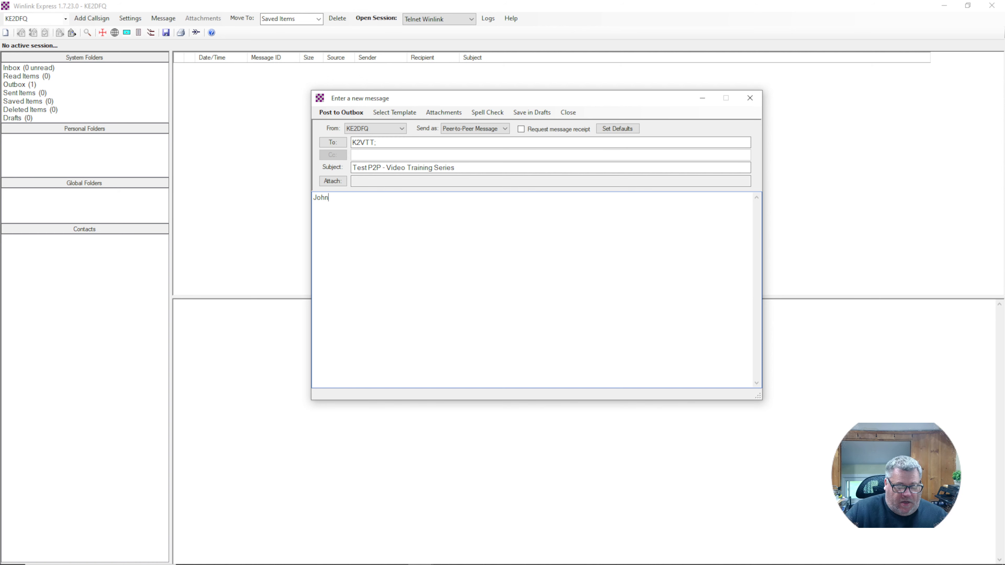
type(",")
key("Return")
type("This i")
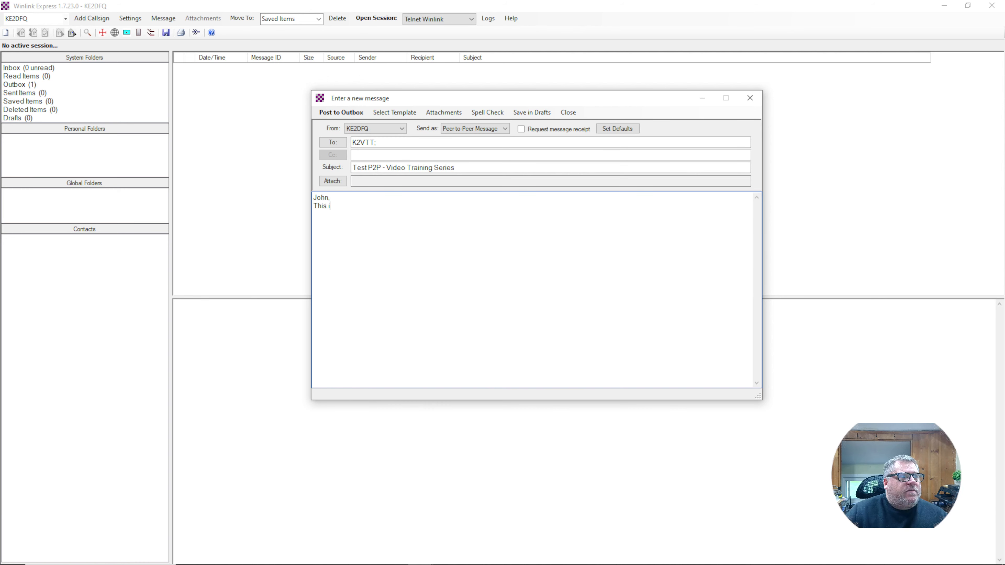
type("s a test mes")
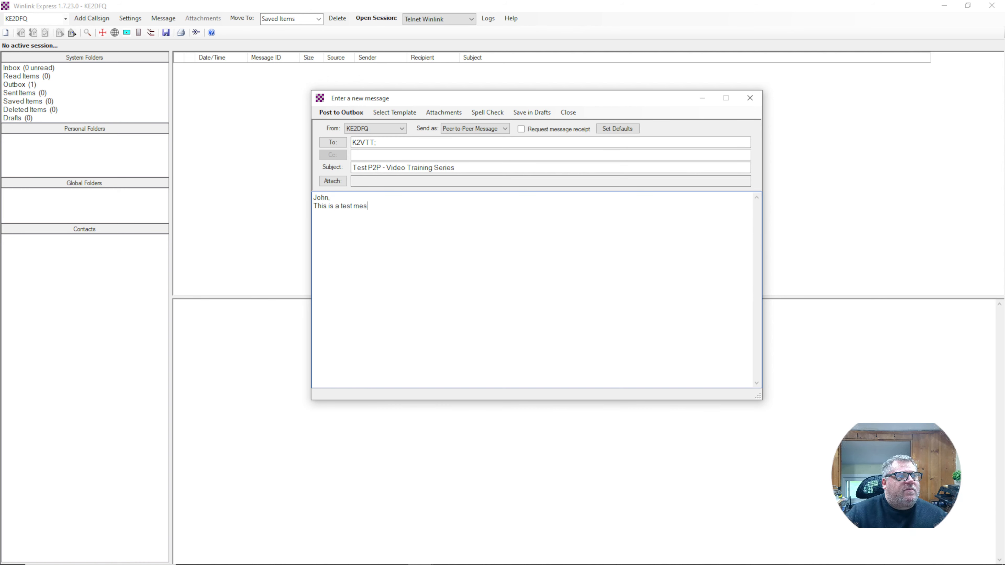
type("sage sent via")
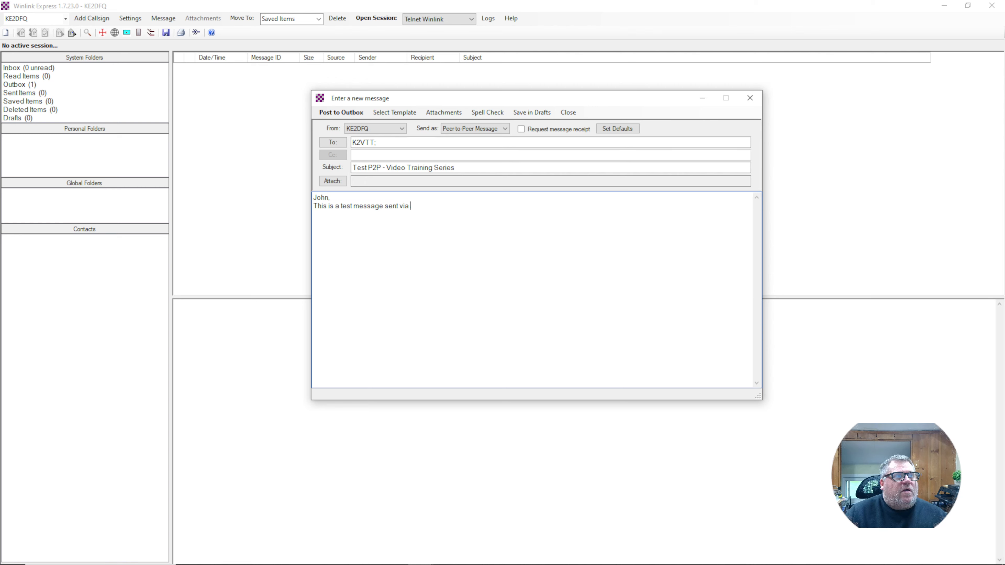
type(" P2P")
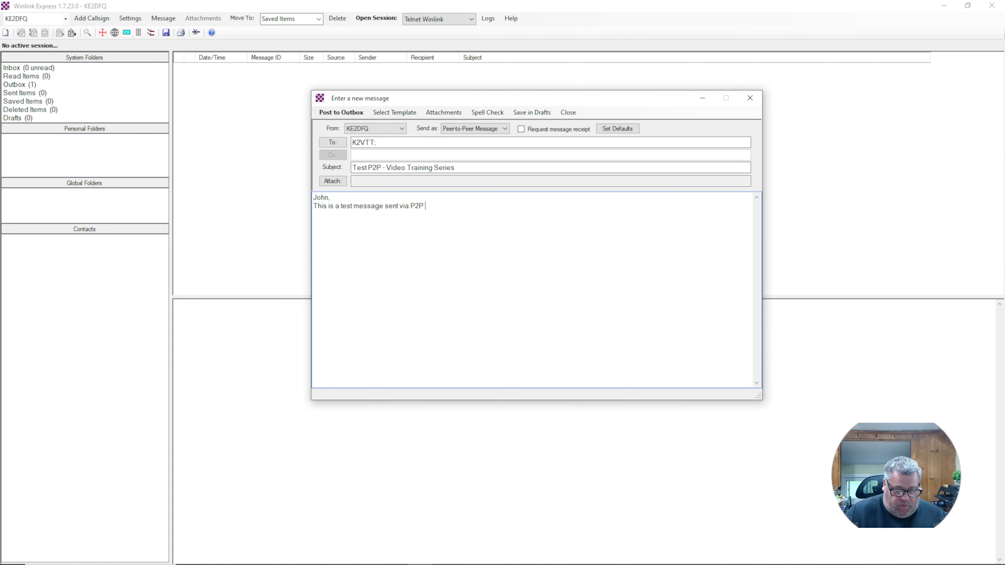
type(" for our")
type("vid")
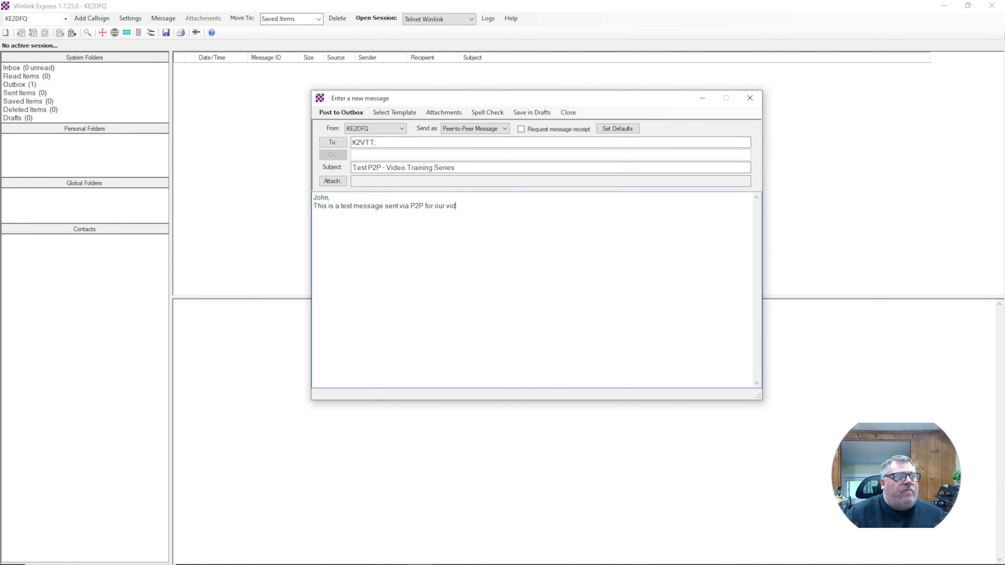
type("eo training")
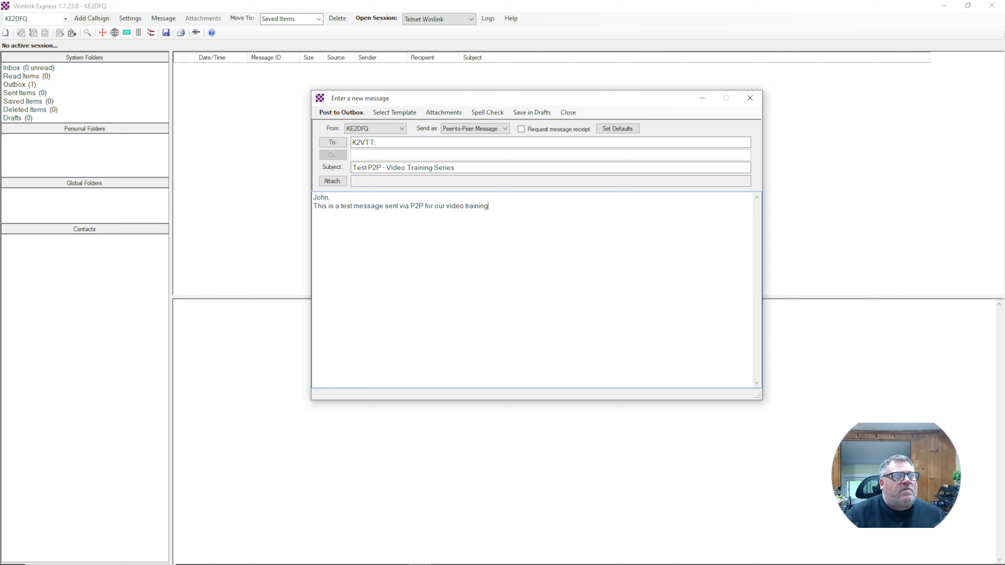
type(" seri")
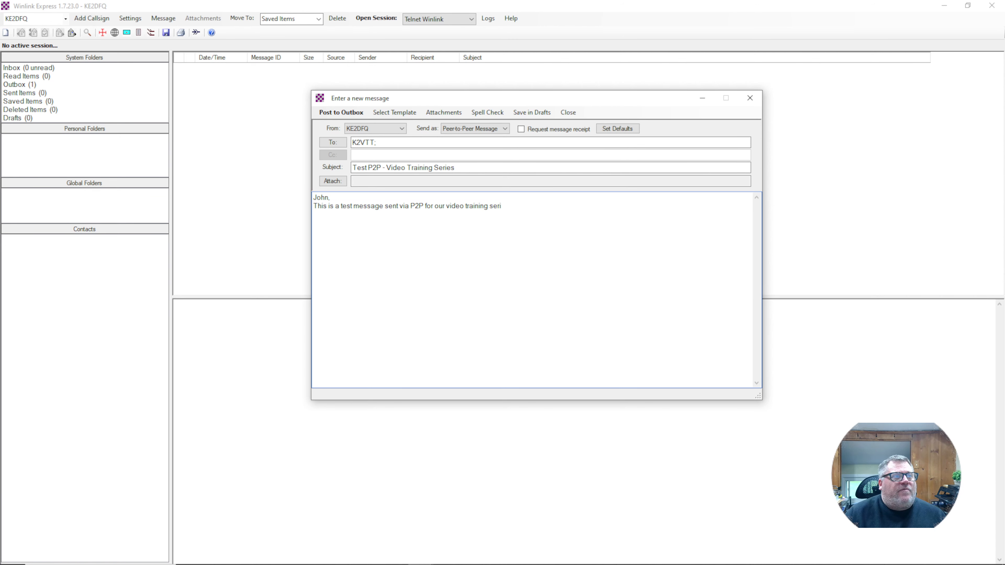
type("es.  ")
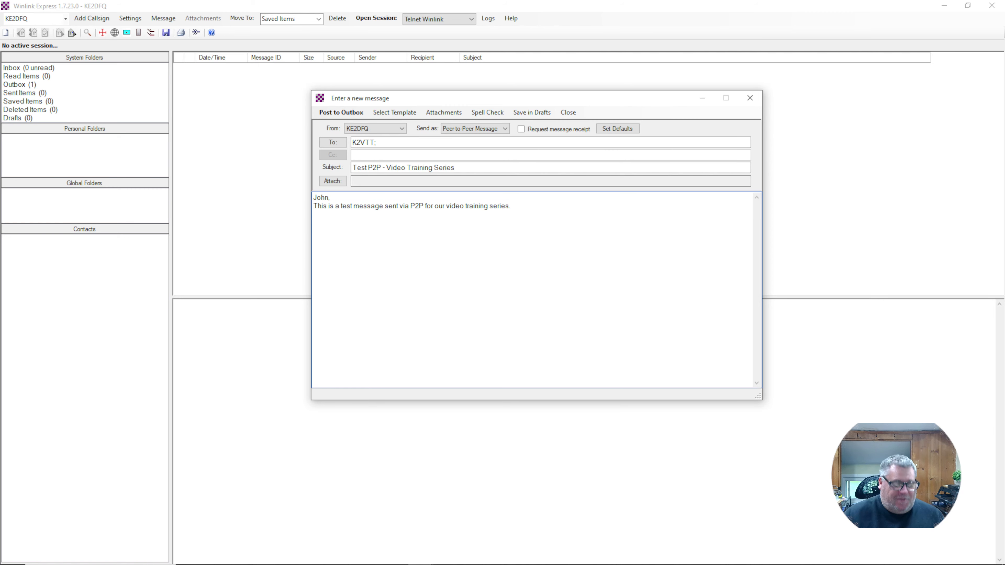
- Sign off below a blank line with "73" and the sender's call sign on its own line, and post the peer-to-peer message to the outbox
type("73 ")
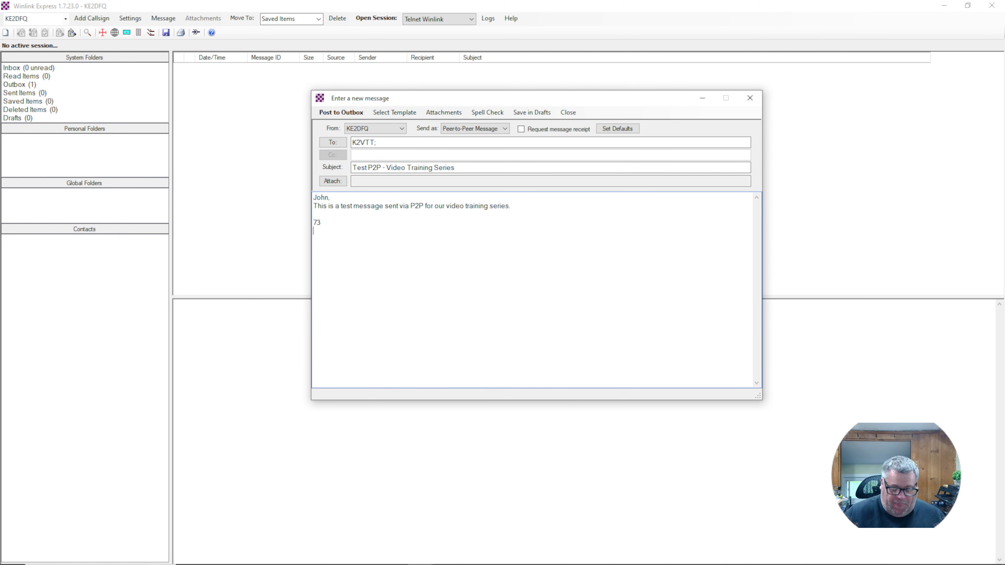
type("KE2DF")
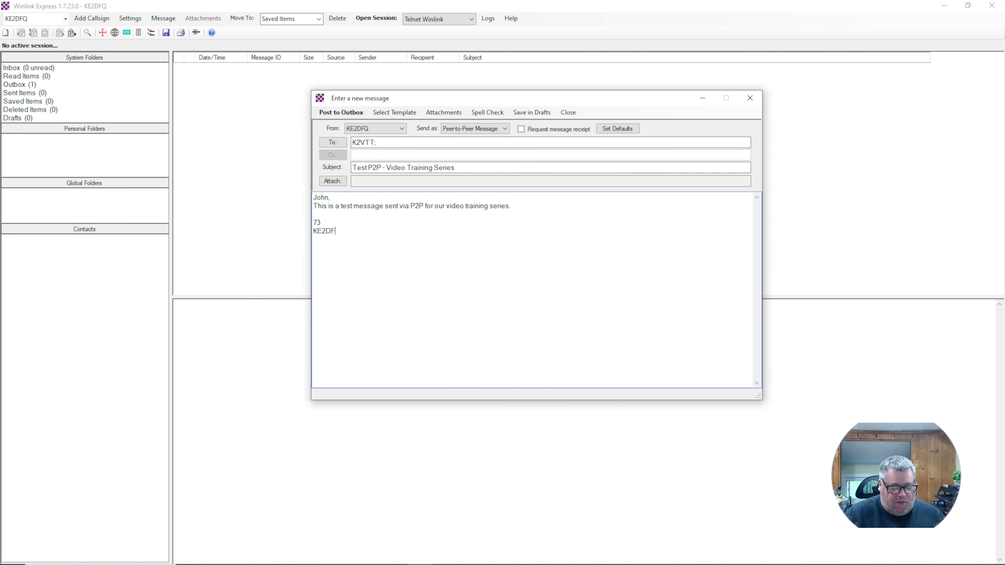
type("Q")
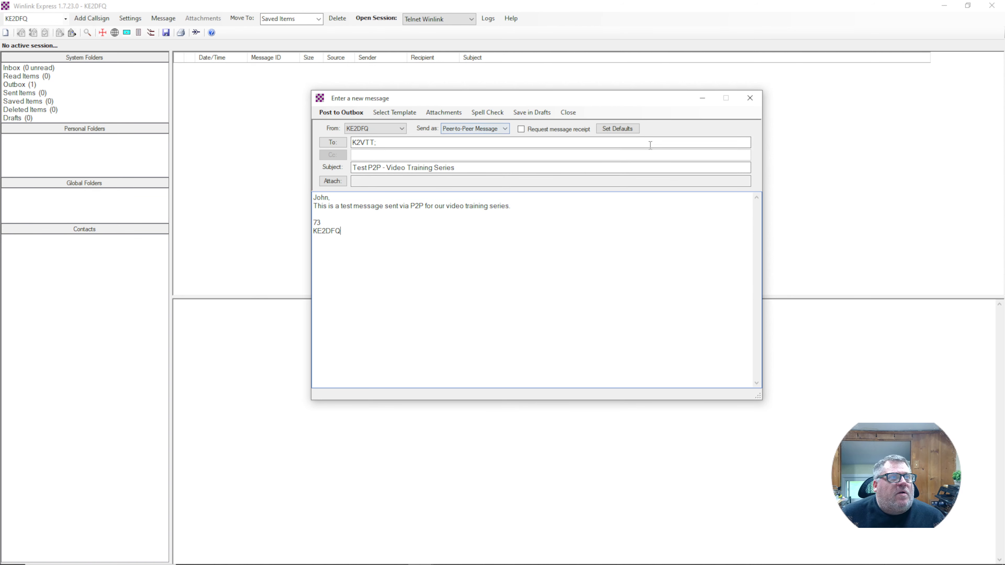
left_click(350, 114)
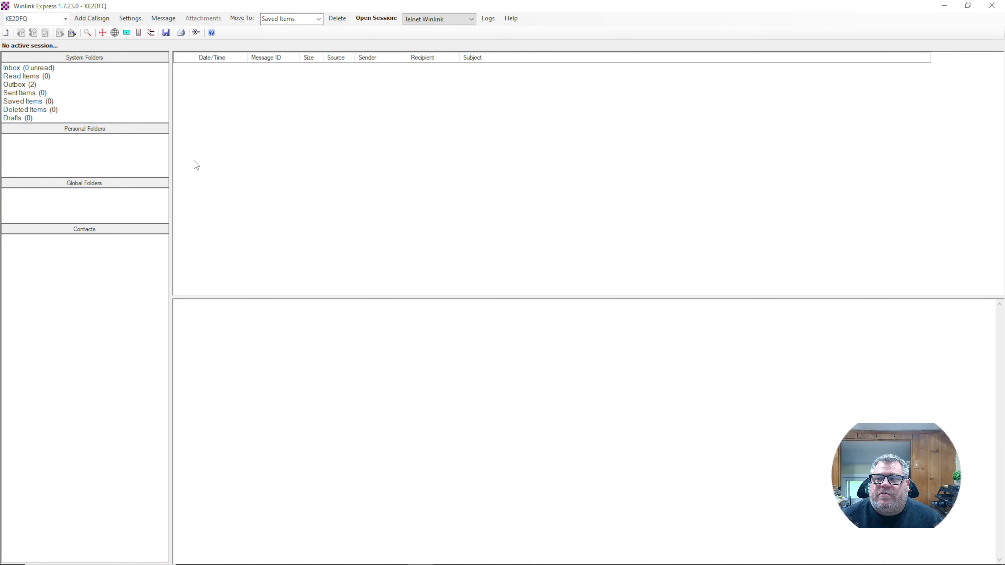
- Create another new message and open the Winlink Check-in form from the General Forms of the Standard Templates
left_click(163, 19)
left_click(174, 29)
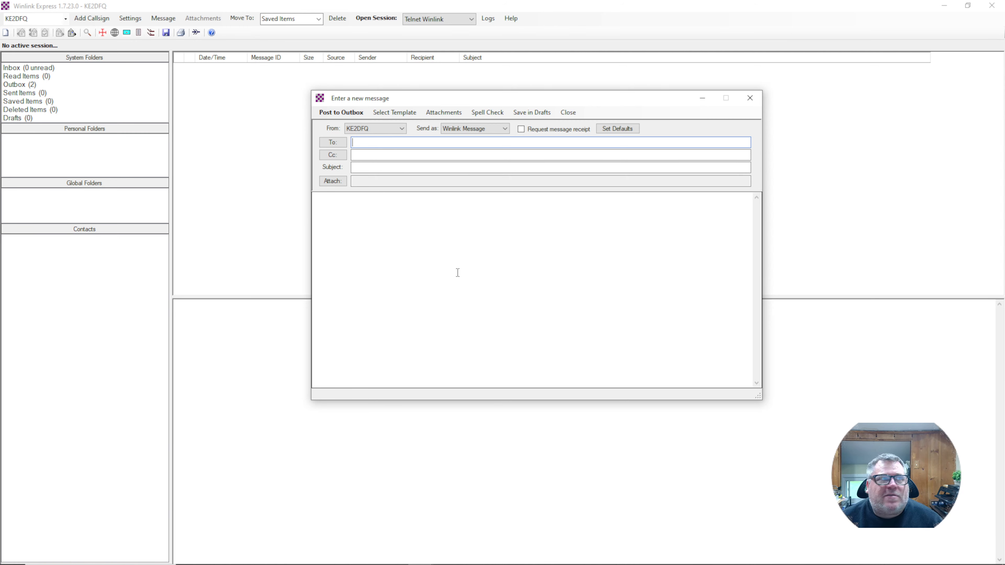
left_click(395, 114)
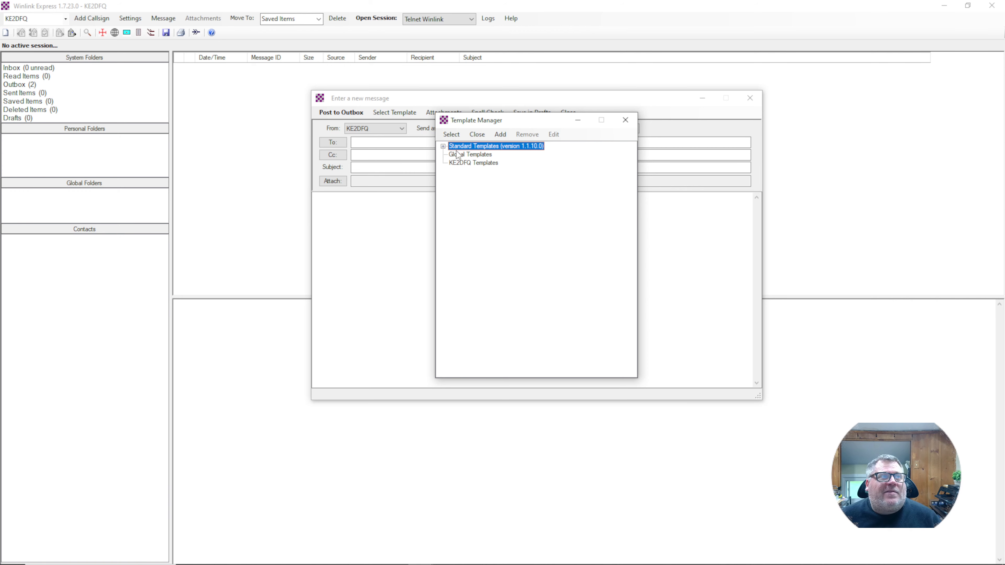
left_click(444, 147)
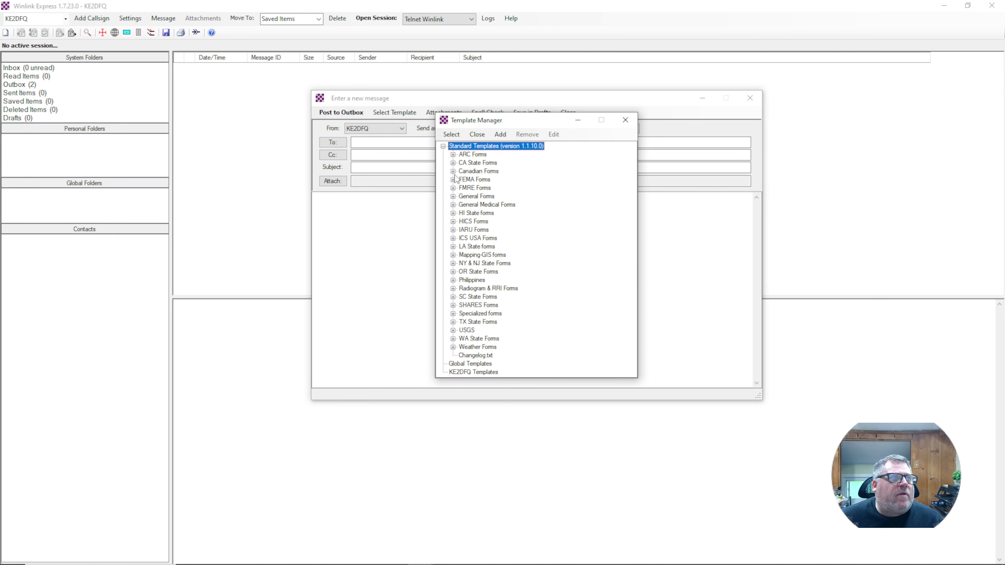
left_click(453, 197)
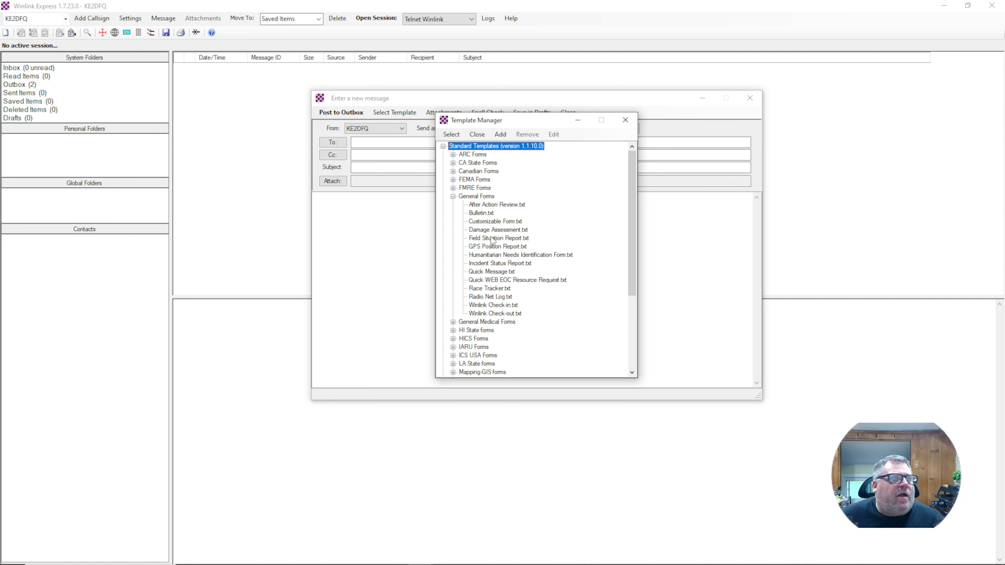
double_click(492, 305)
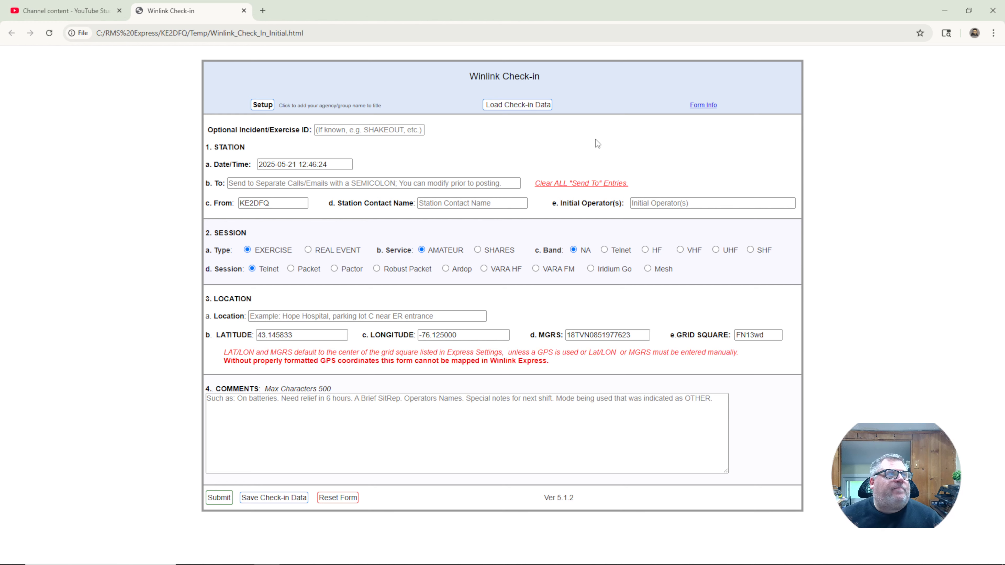
- Enter "Winlink Training" as the check-in form's incident/exercise ID and address the form to the recipient's call sign
left_click(342, 129)
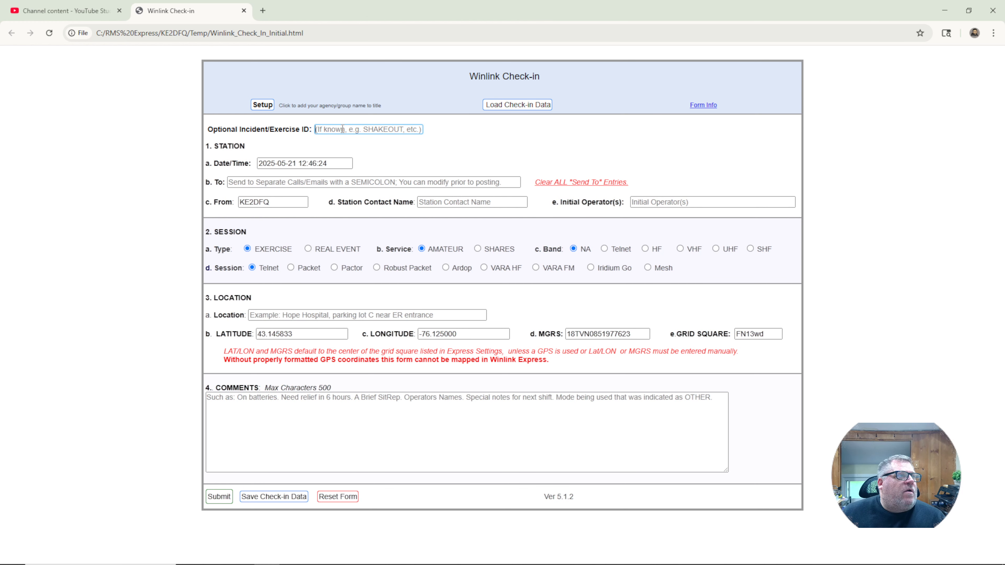
type("Winlin")
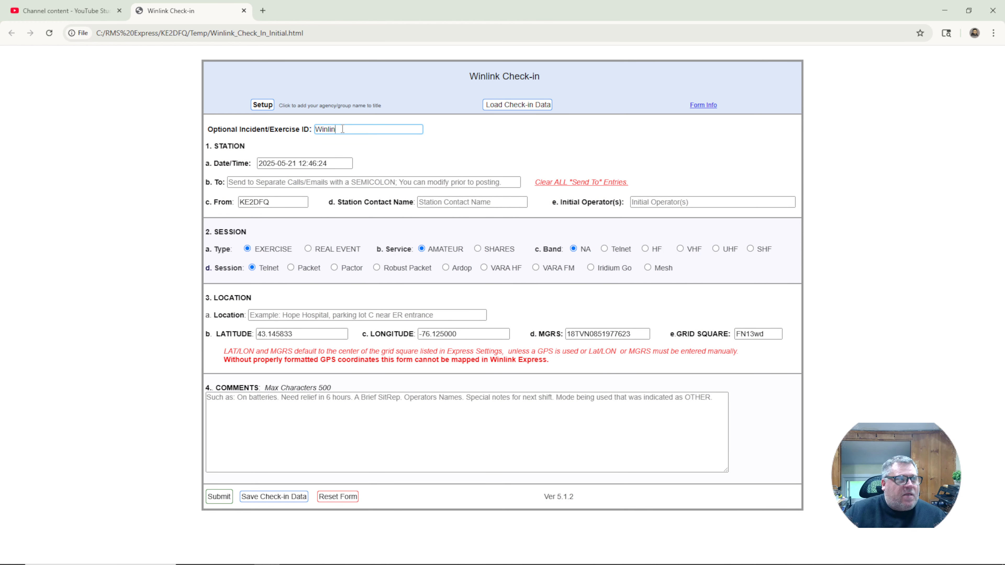
type("k Training")
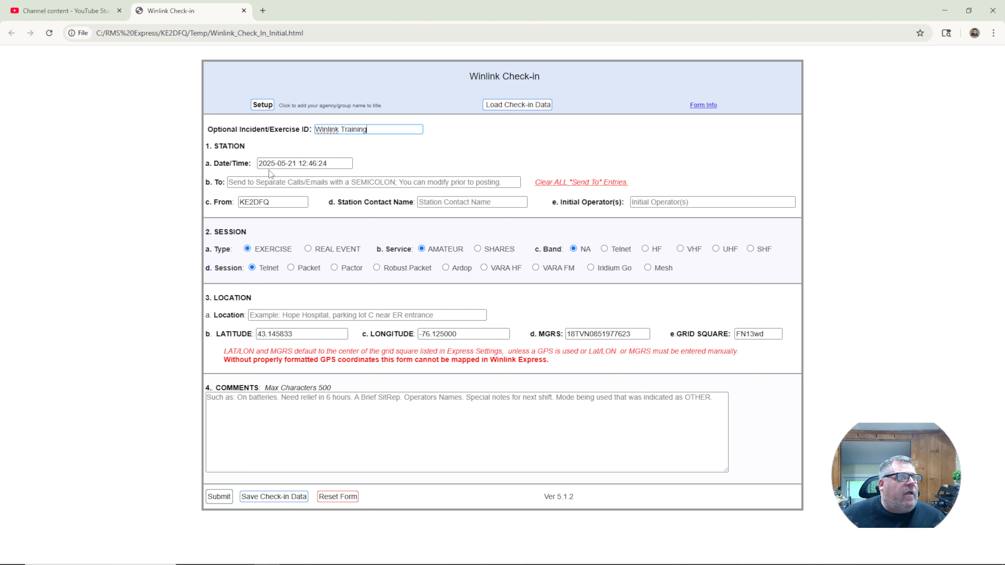
left_click(282, 185)
type("K2VTT")
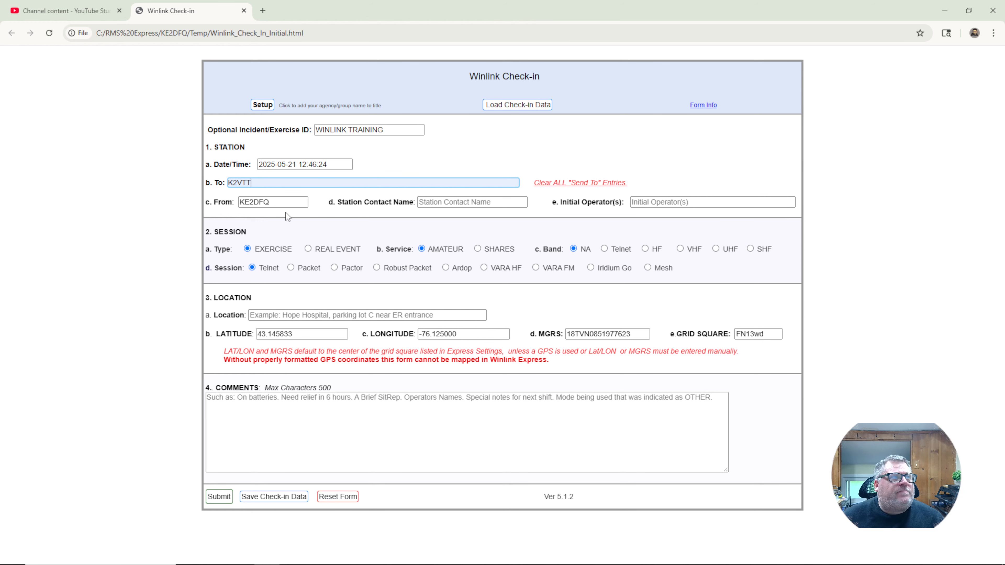
- Fill in the station contact's full name and the initial operator's initials using the saved suggestions
left_click(458, 203)
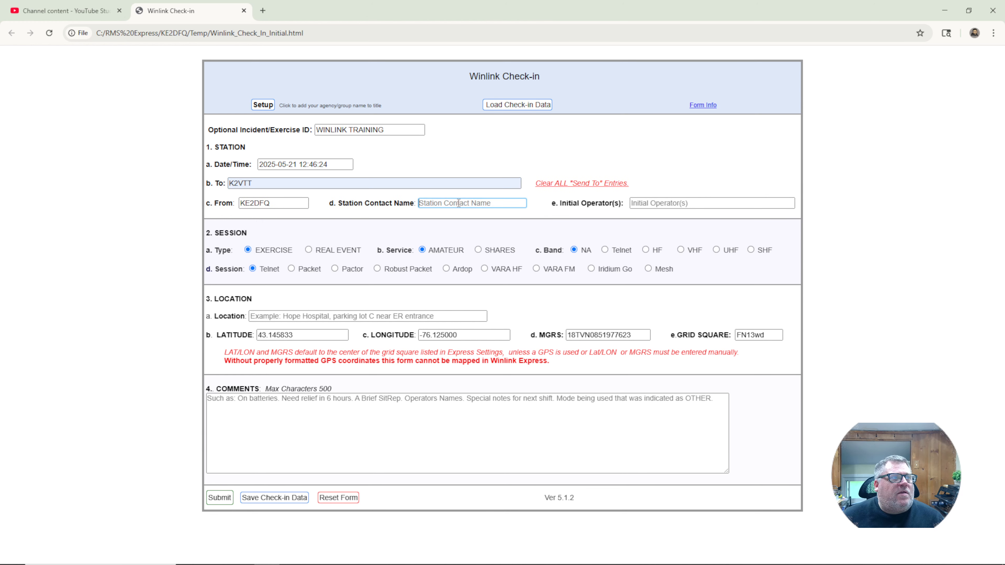
left_click(491, 224)
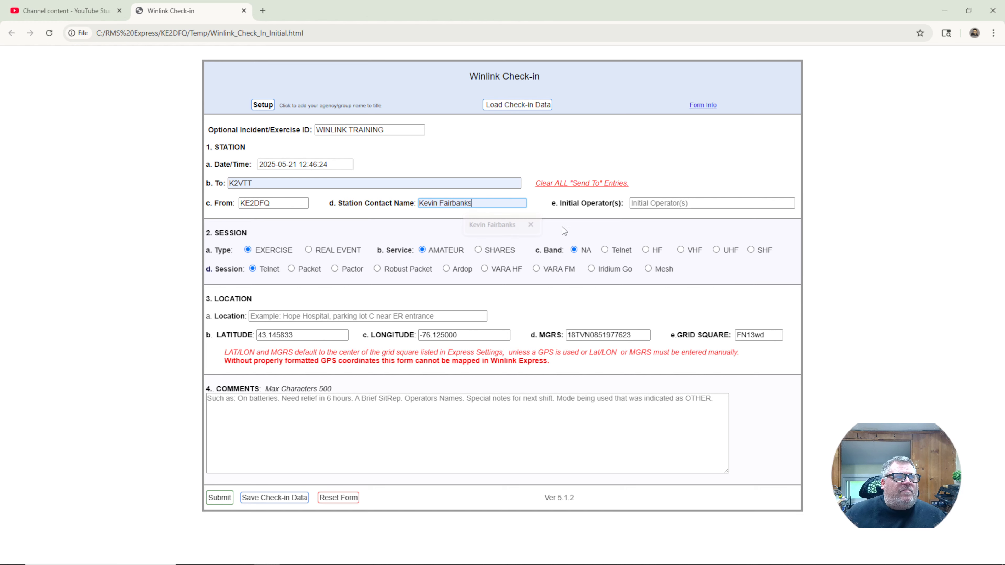
left_click(664, 203)
left_click(694, 224)
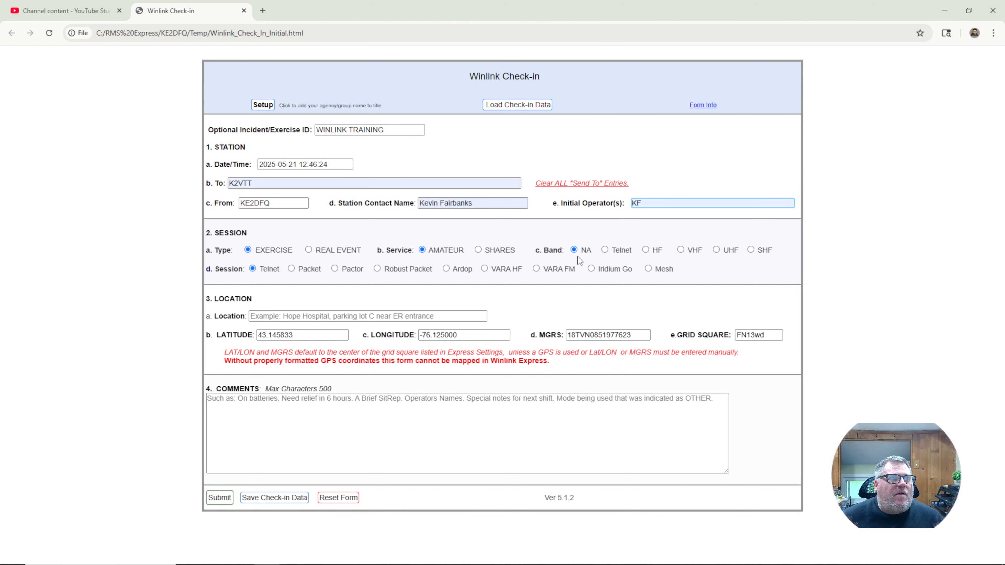
- Set the check-in session's band to Telnet and enter "Onondaga County ARES/RACES Portable Network" as the location
left_click(605, 249)
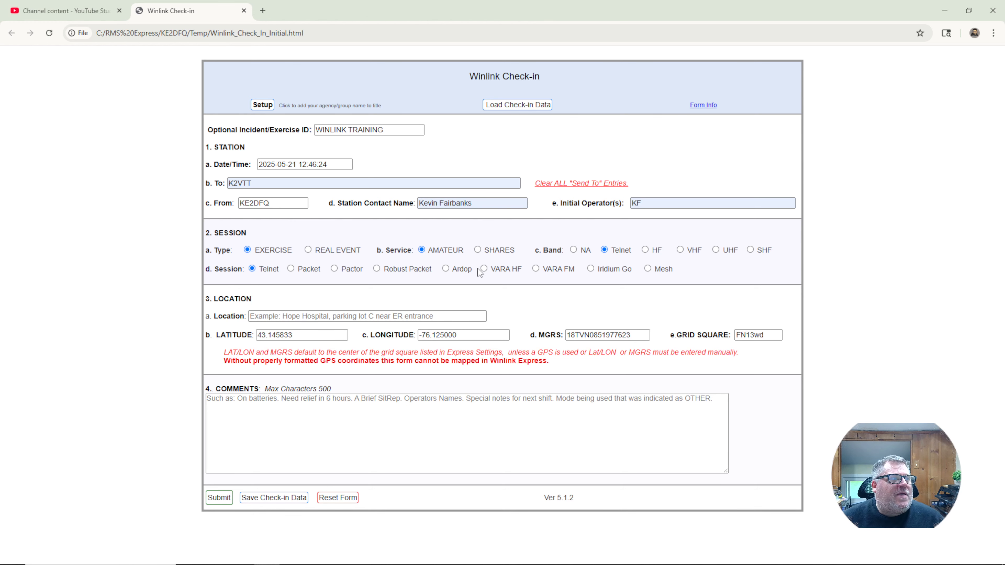
left_click(302, 317)
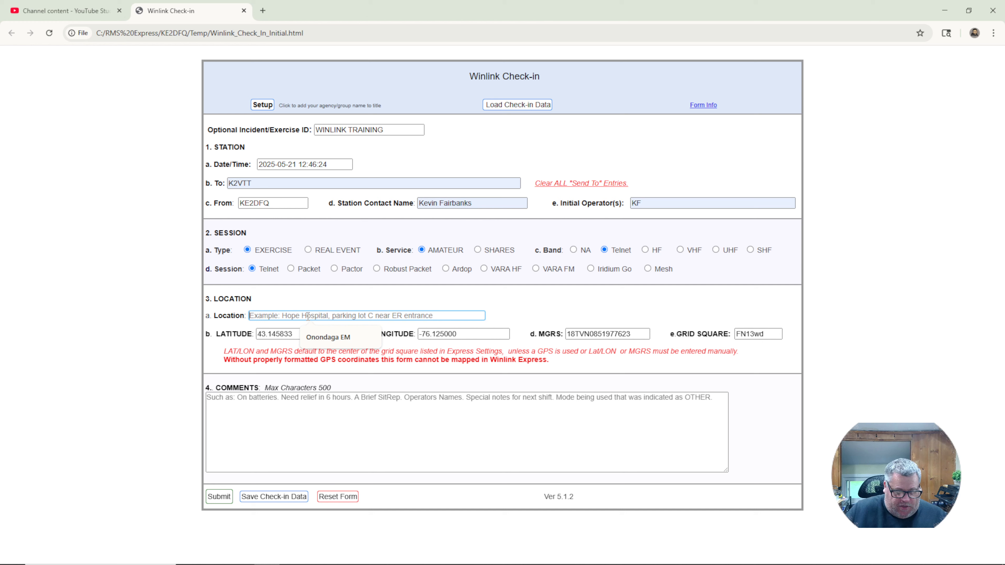
type("Onon")
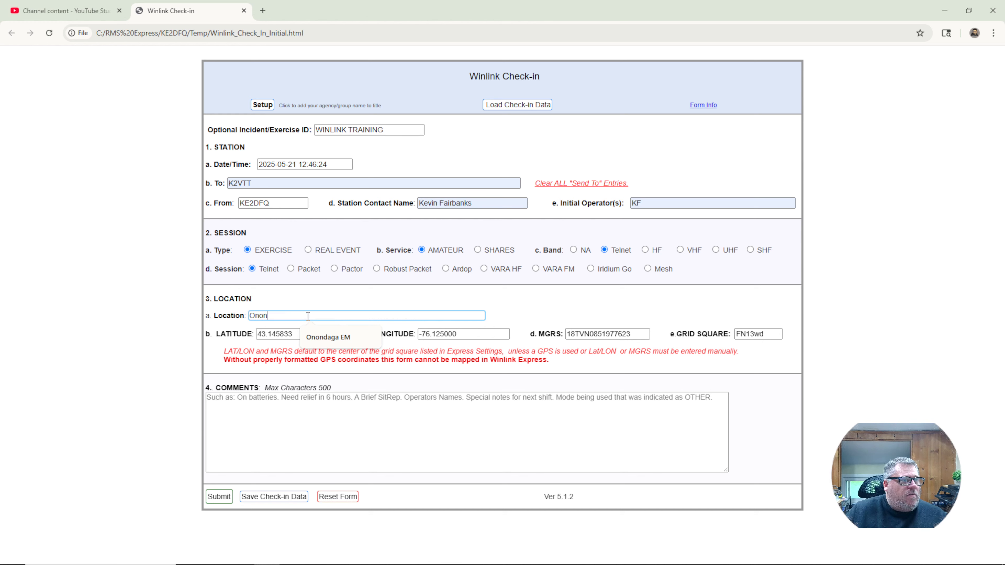
type("dag")
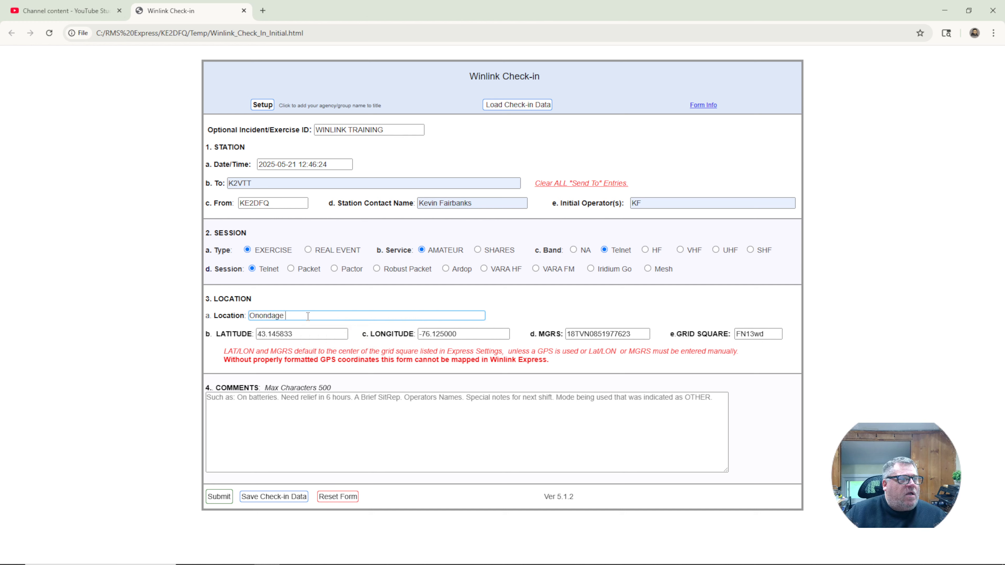
type("a ")
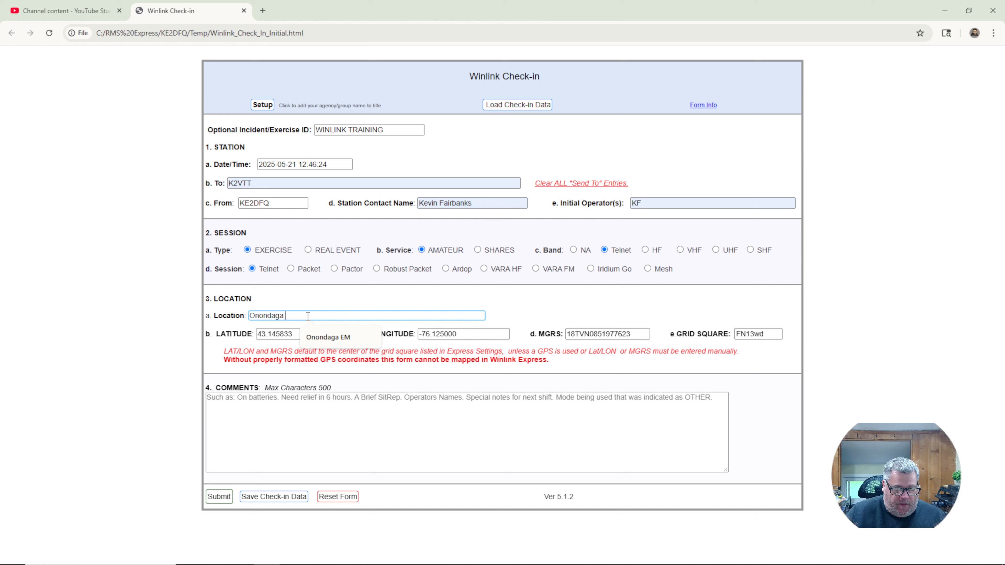
type("County")
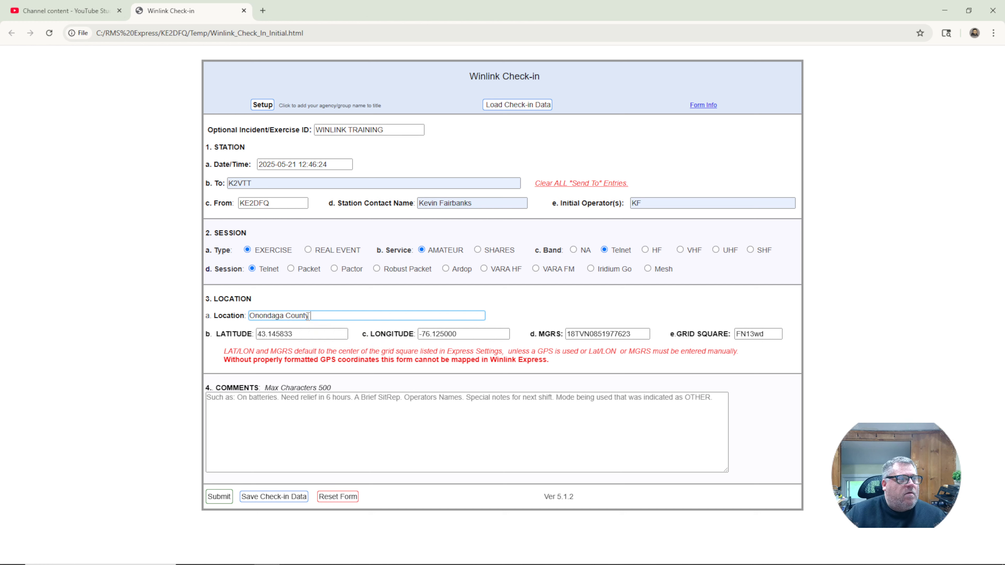
type(" ARES/RAC")
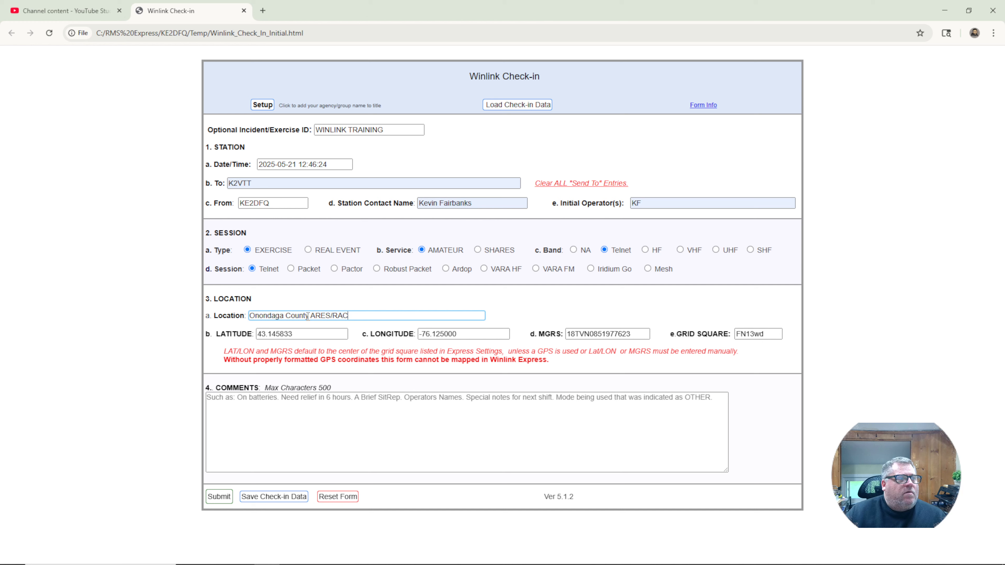
type("ES Portable Network")
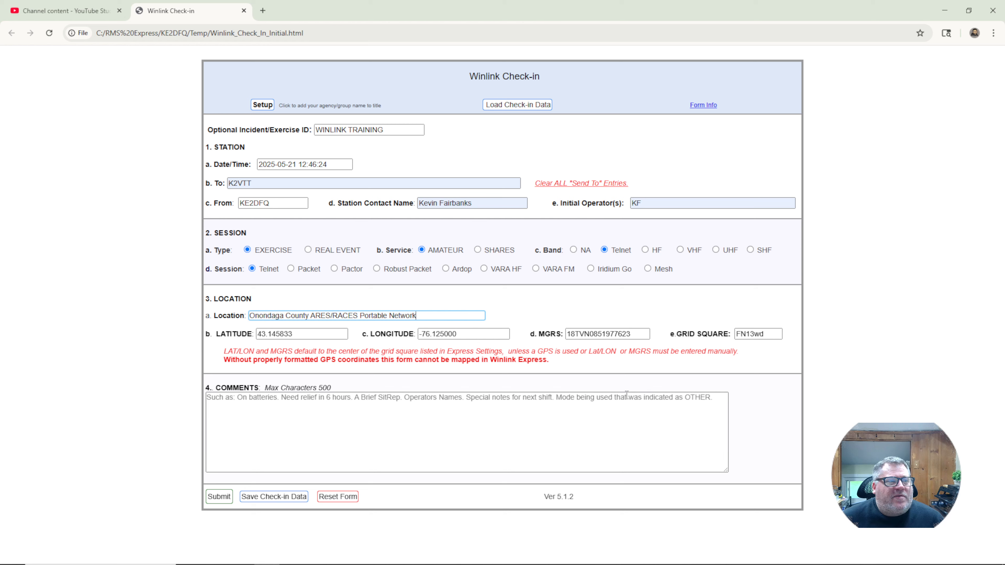
- Enter the comment "This is a test for our training video series showing how to complete a form via Winlink"
left_click(278, 422)
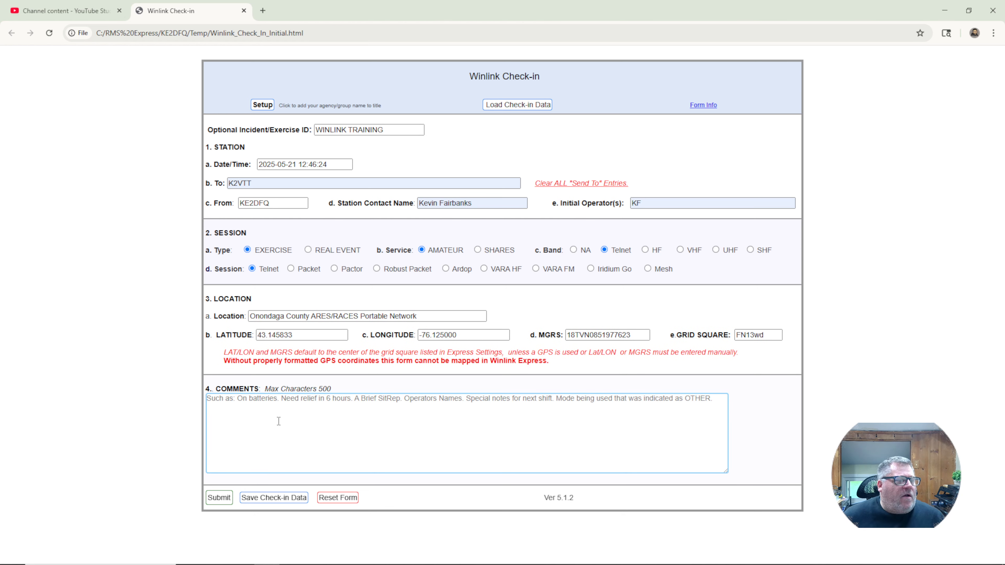
type("This is")
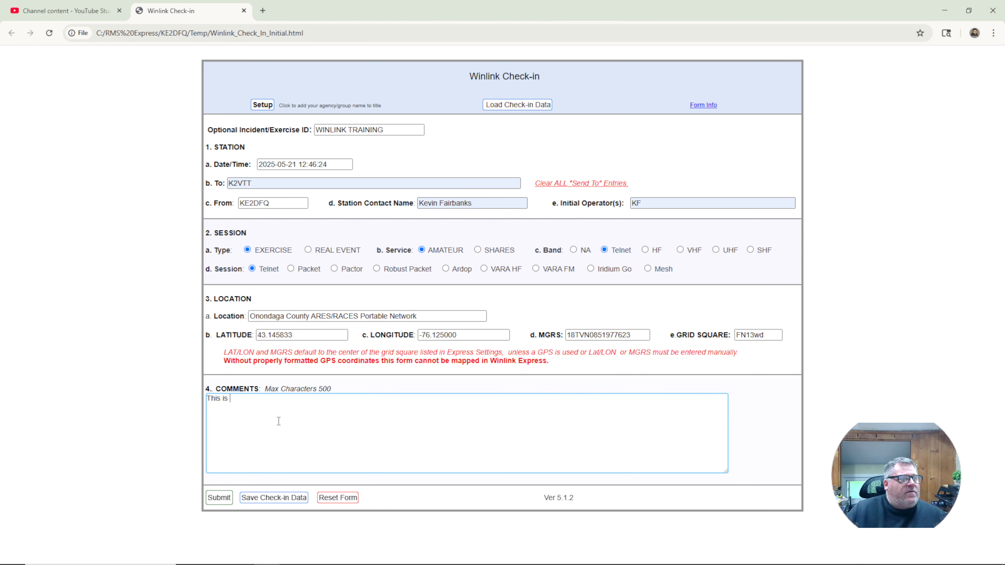
type(" a test ")
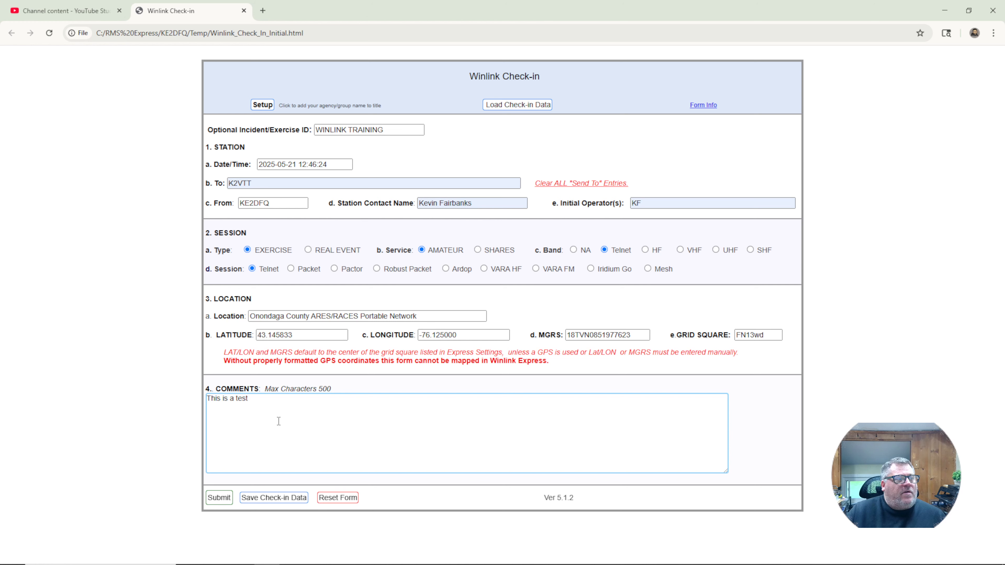
type("for our t")
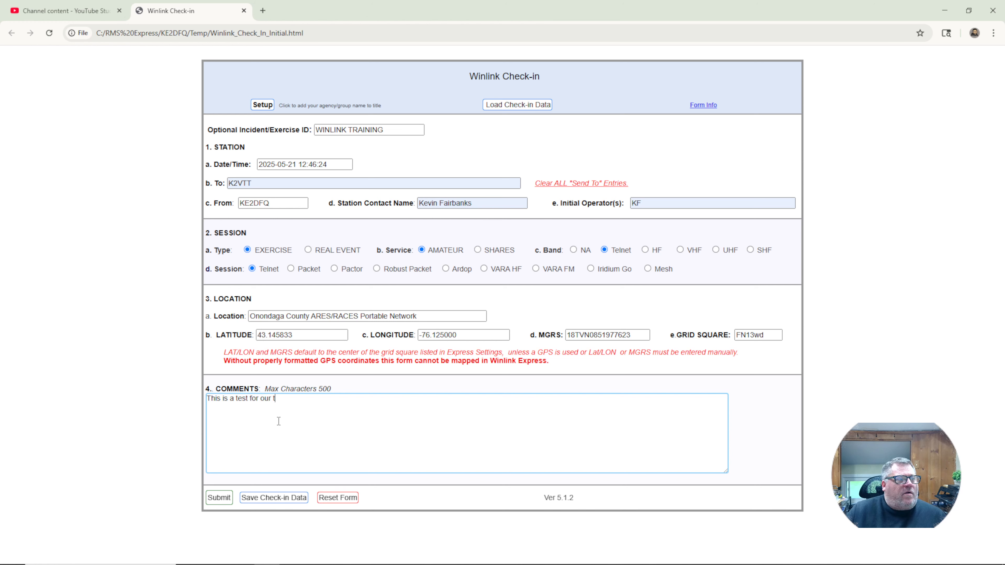
type("raining vi")
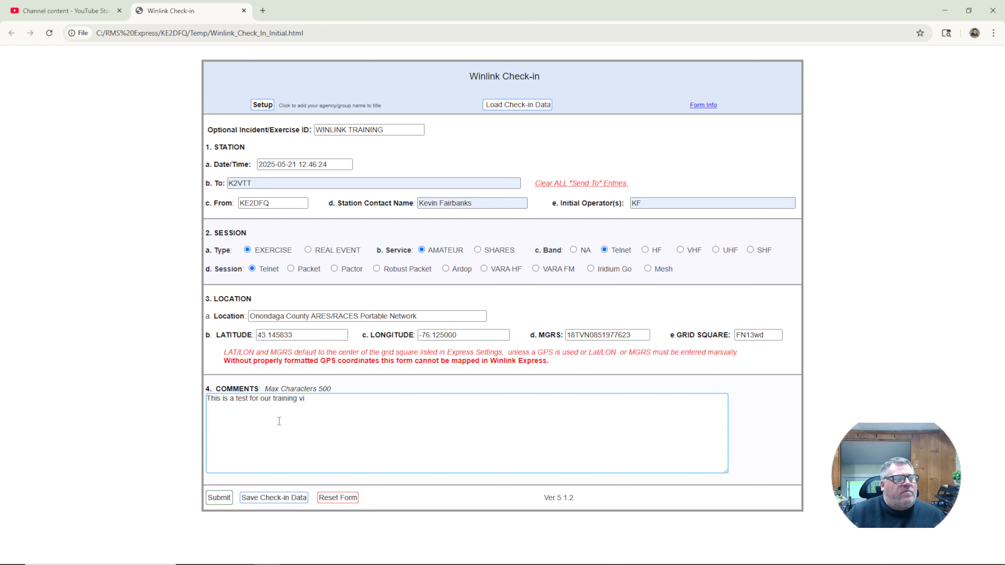
type("deo series ")
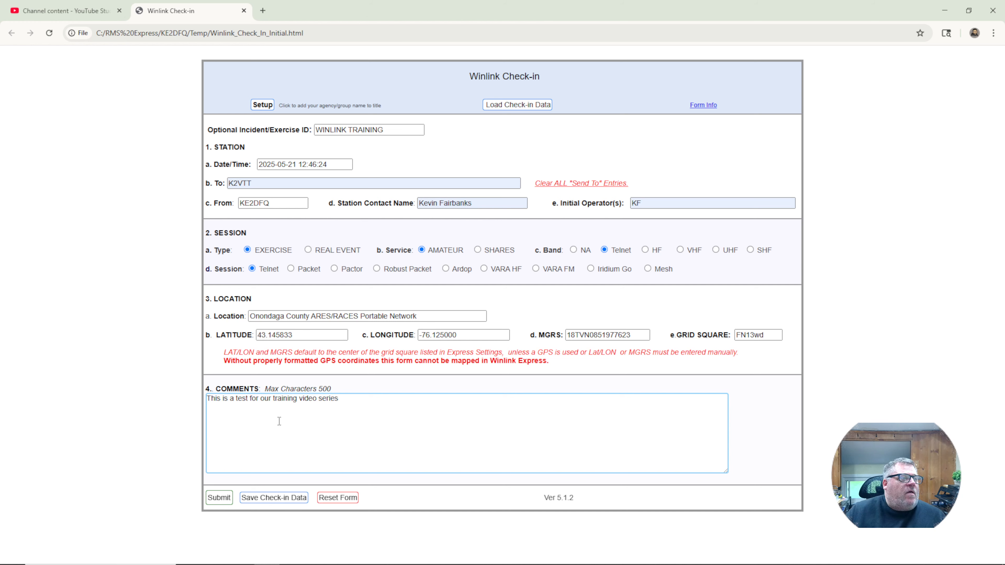
type("showing ")
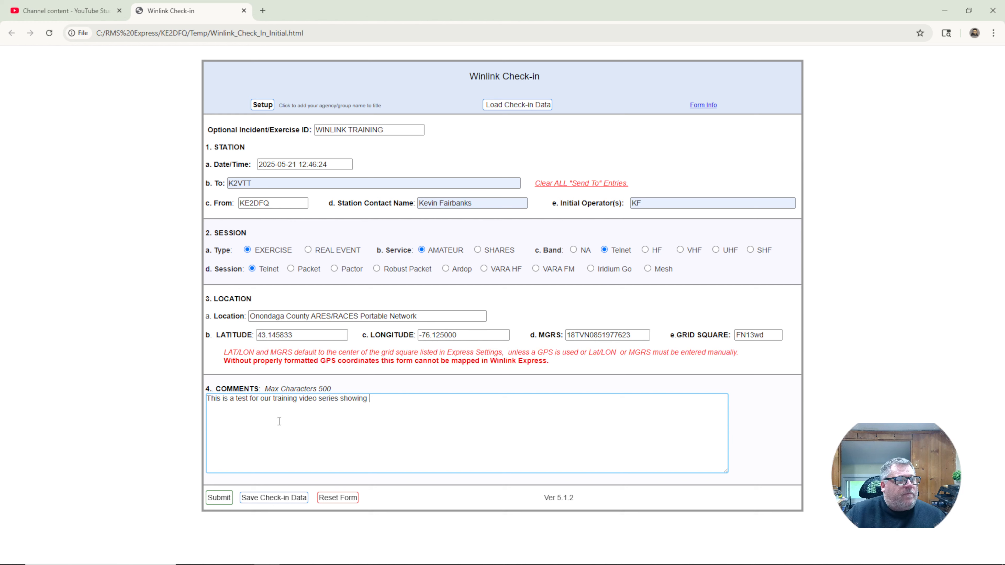
type("how to comp")
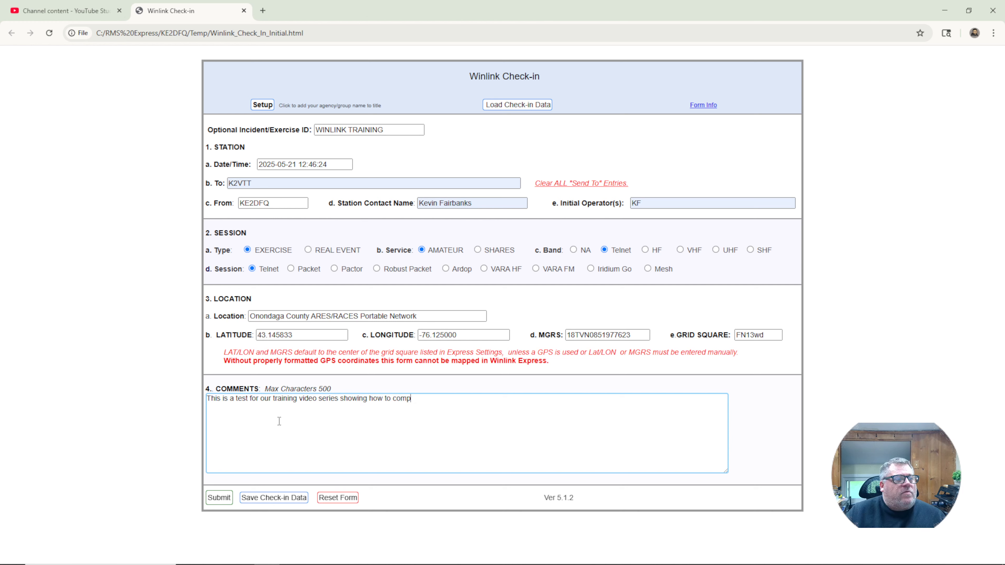
type("lete a for")
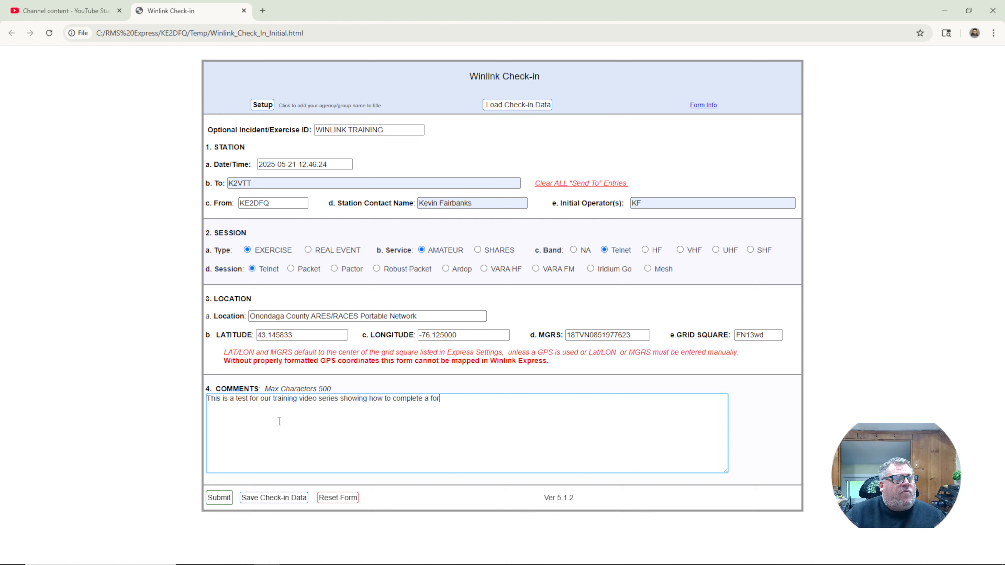
type("m via Winlink")
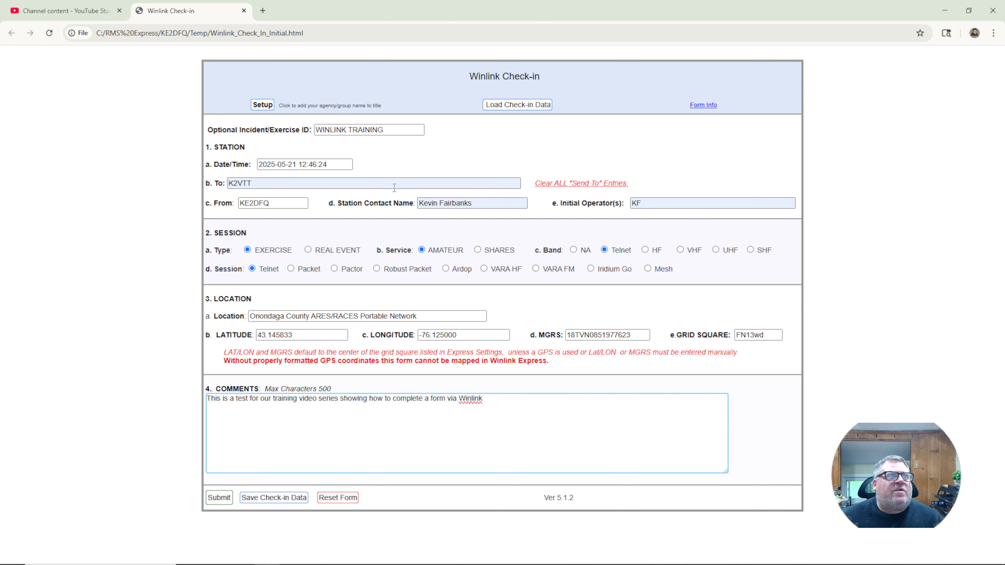
- Submit the check-in form with the suggested message subject and return to the new message in Winlink Express
left_click(218, 498)
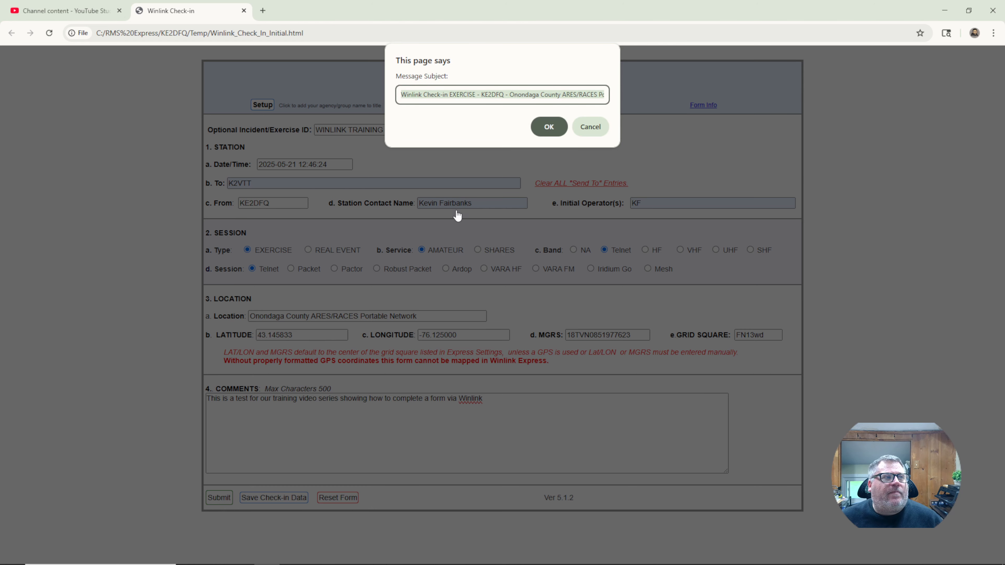
left_click(551, 127)
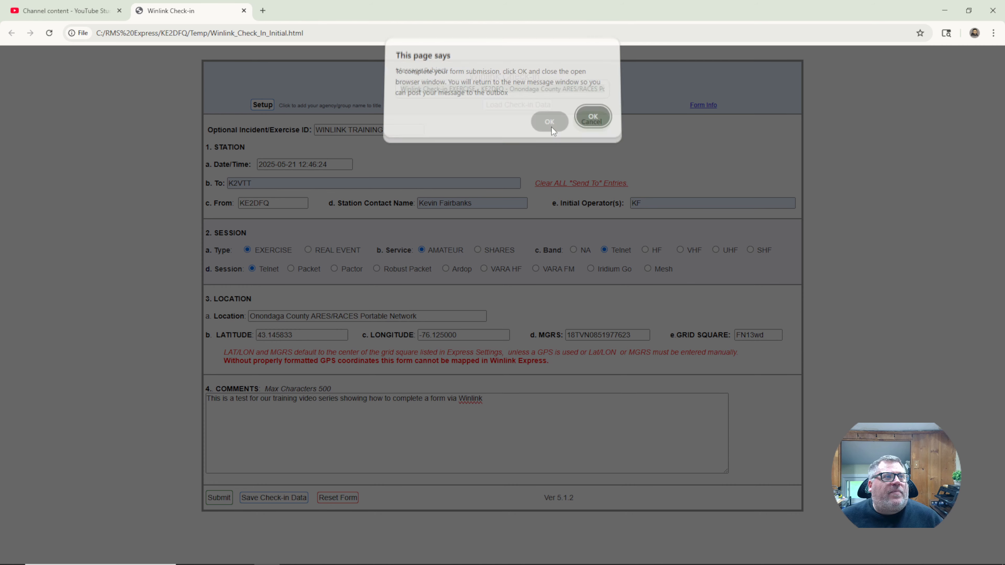
left_click(592, 120)
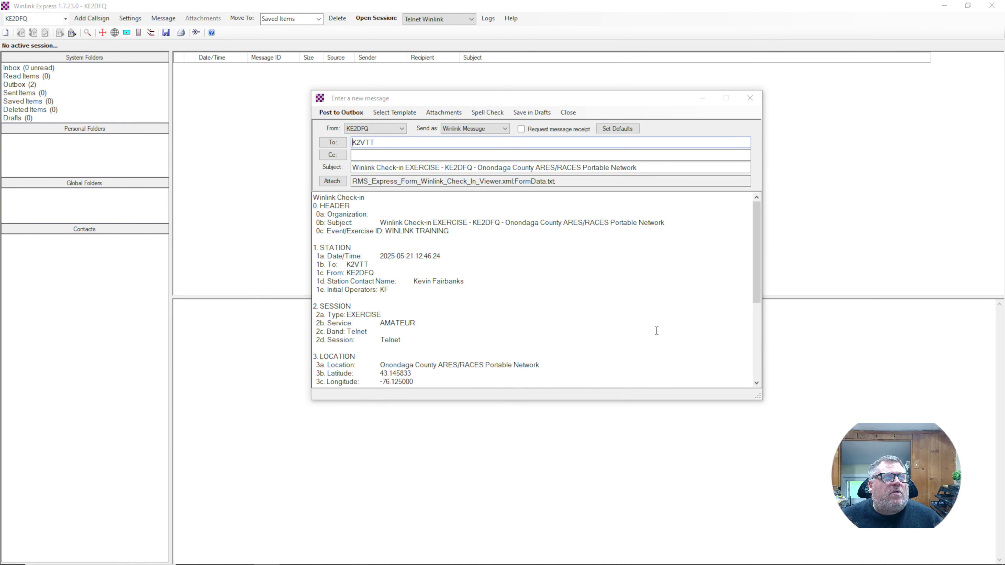
- Review the check-in message generated from the form from header to comments and post it to the outbox
scroll(392, 286, "down", 5)
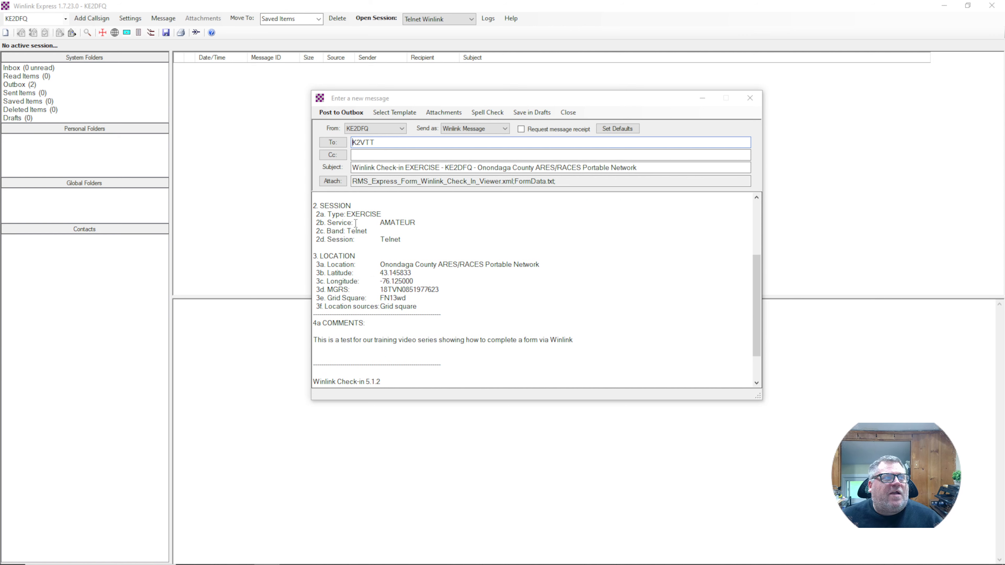
scroll(372, 273, "down", 1)
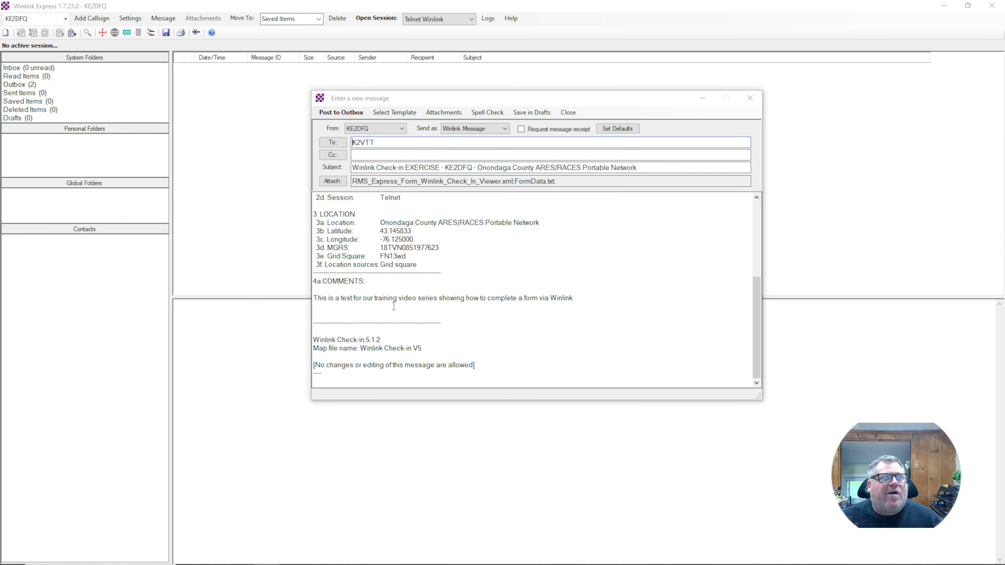
scroll(398, 308, "up", 7)
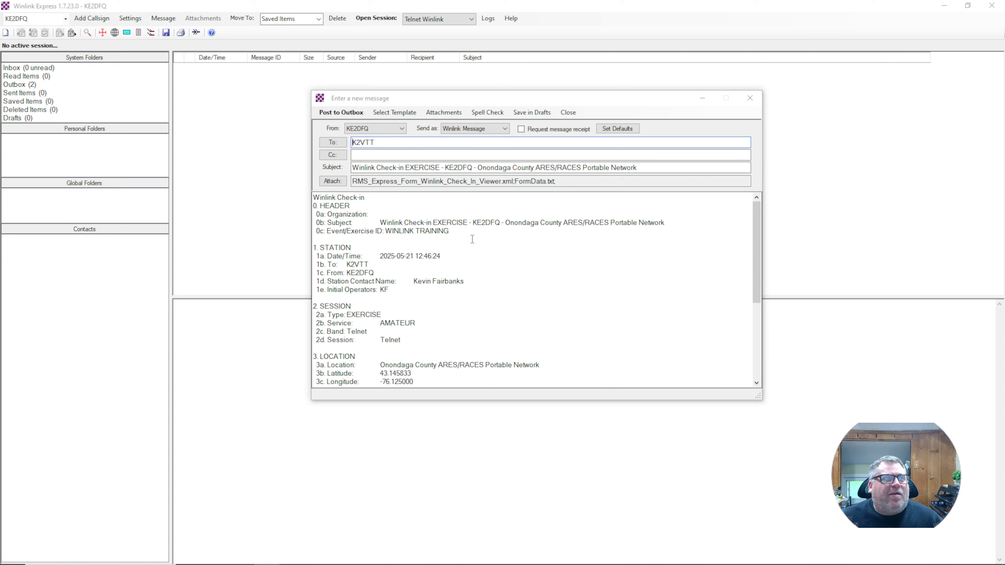
scroll(411, 269, "down", 6)
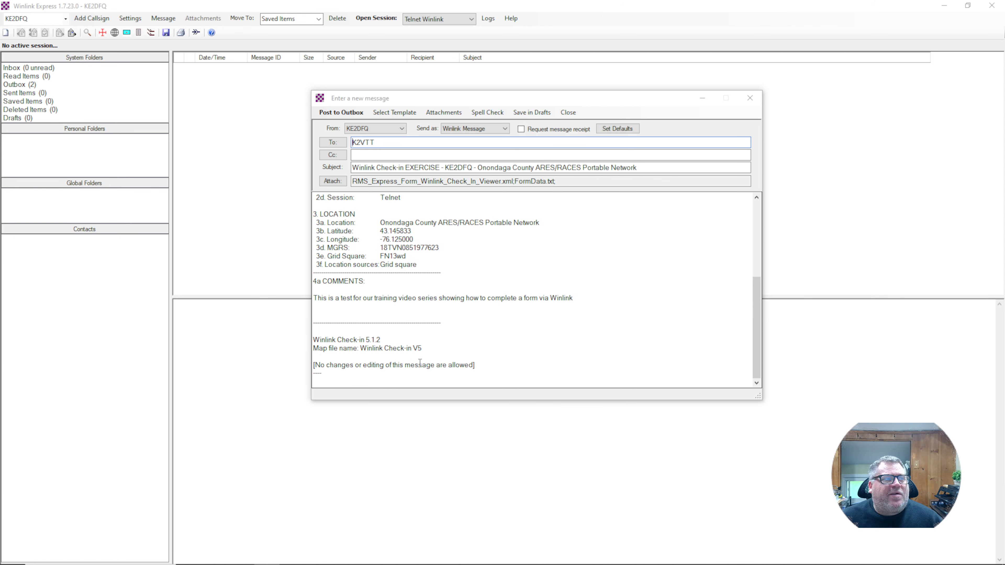
scroll(446, 354, "up", 6)
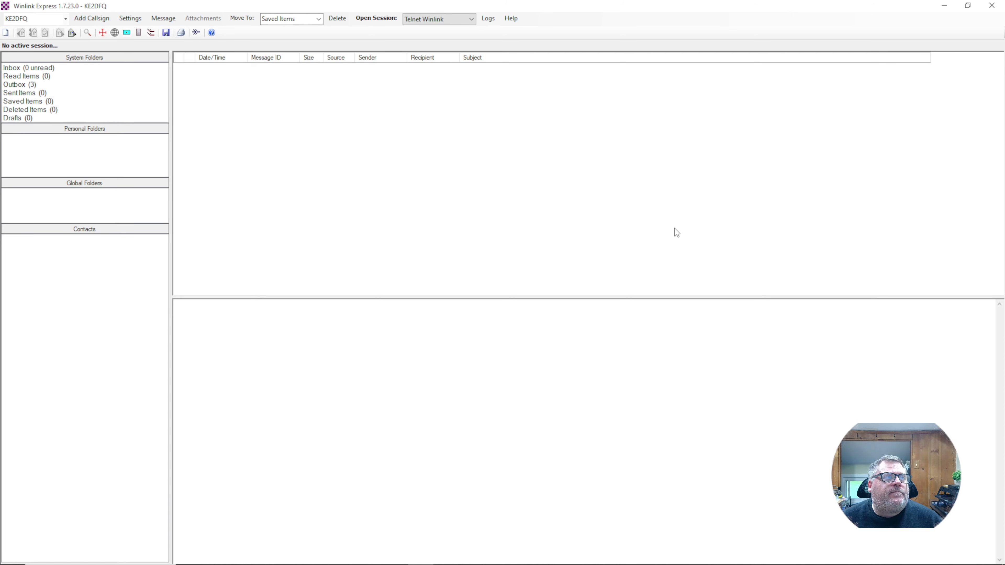
- Look over the messages waiting in the outbox and return to the inbox
left_click(22, 87)
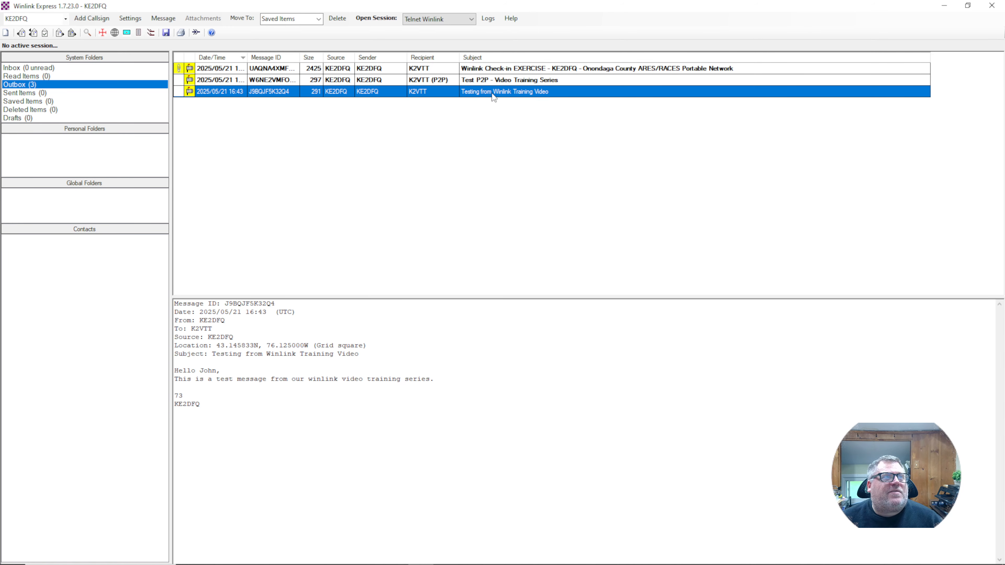
left_click(18, 68)
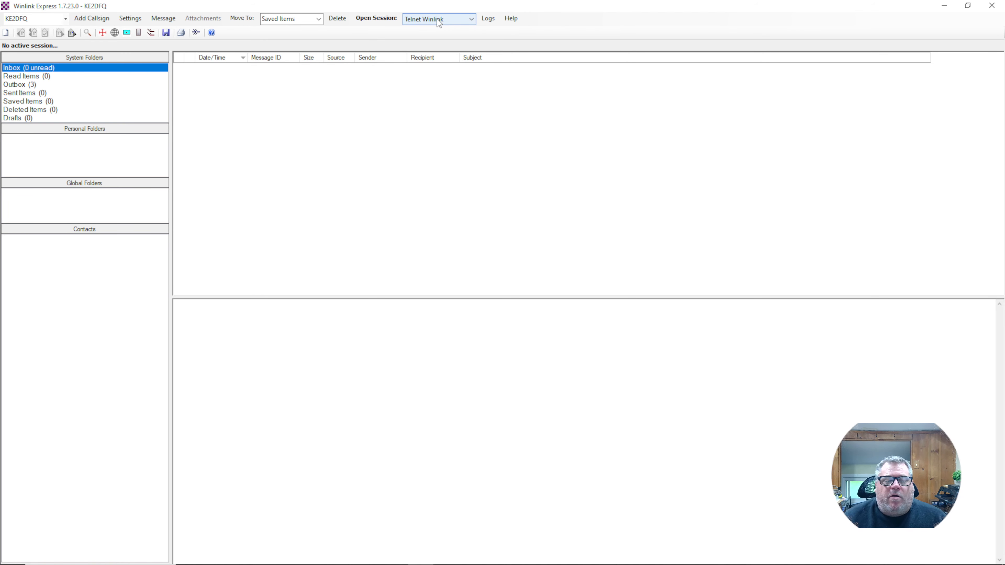
- Choose Telnet Winlink as the session type and open the session
left_click(438, 21)
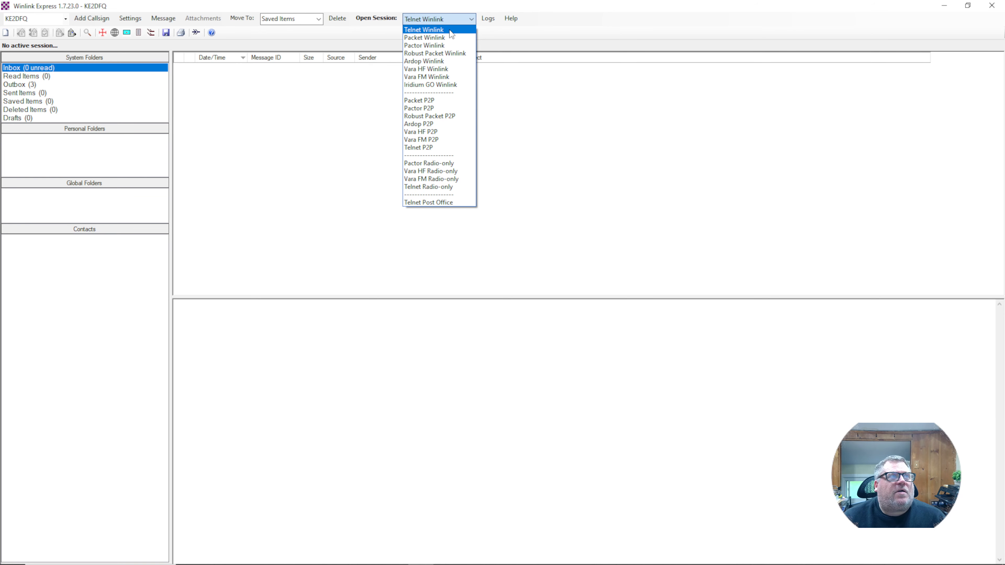
left_click(460, 24)
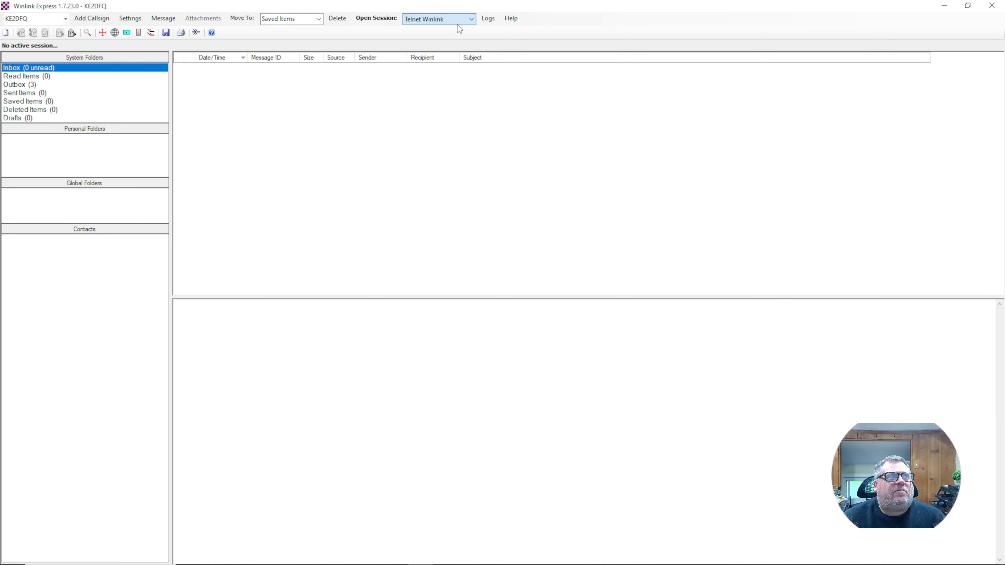
left_click(375, 20)
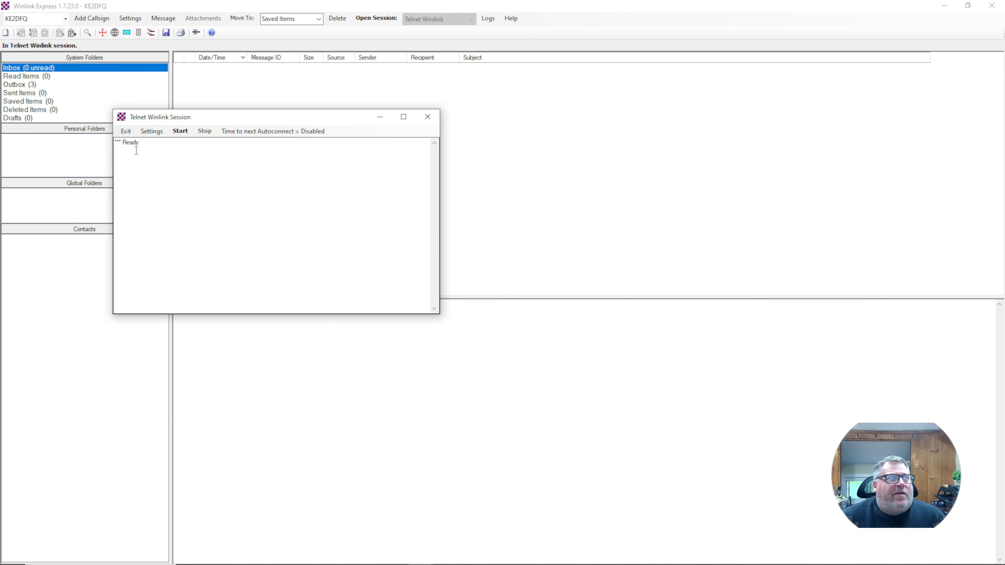
- Check the AutoConnect time choices in the Telnet session's properties, keep the option Disabled, and save the properties
left_click(151, 132)
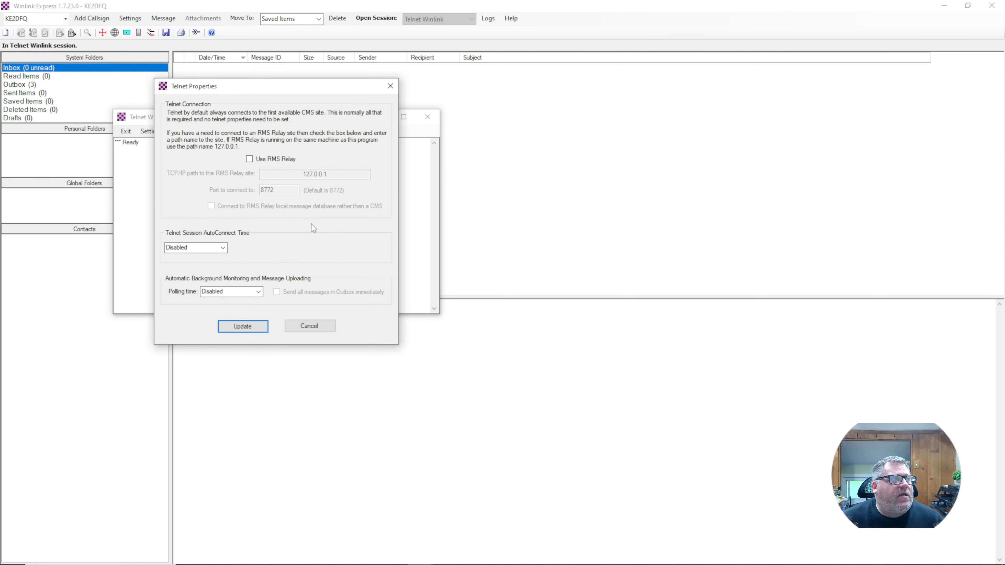
left_click(222, 247)
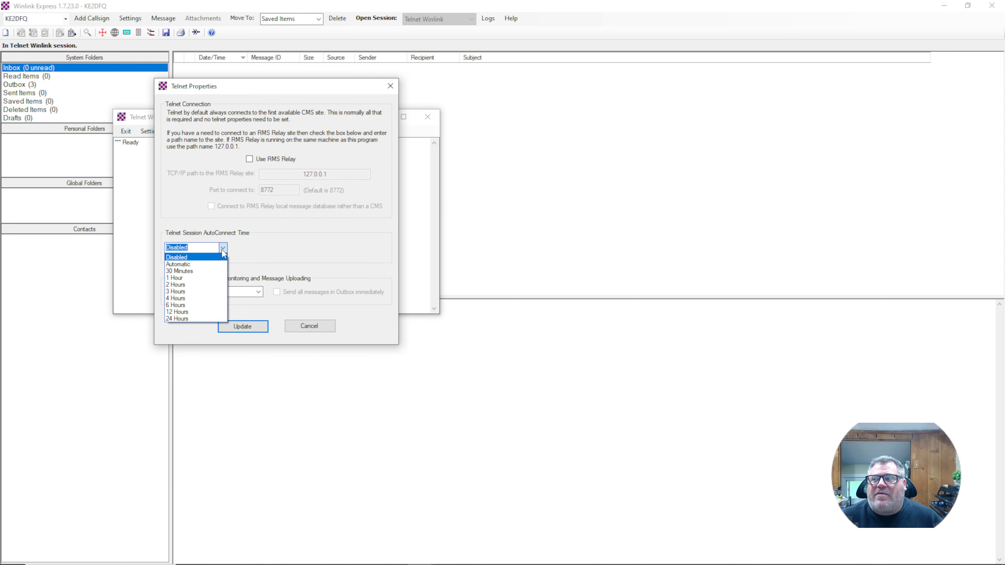
left_click(222, 250)
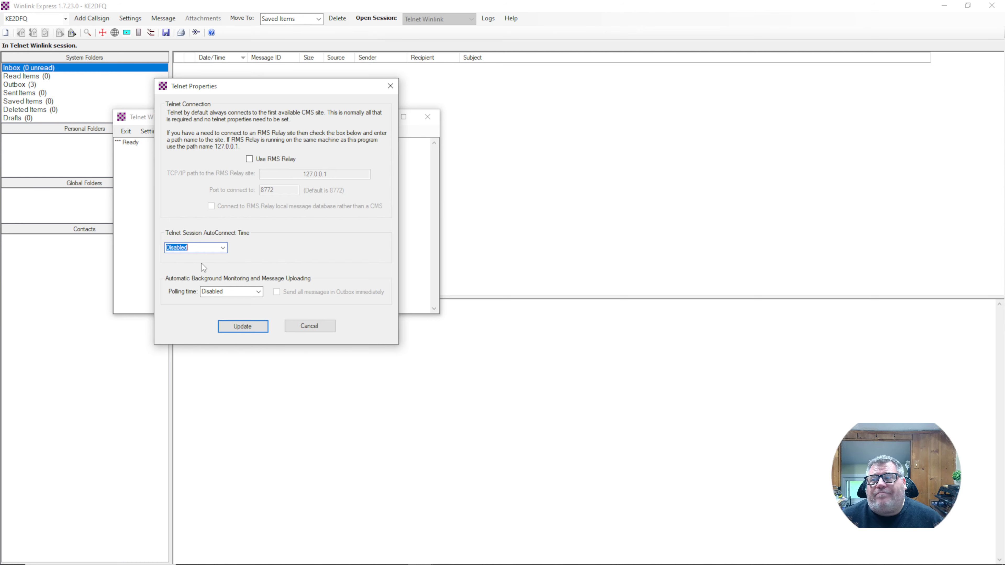
left_click(242, 326)
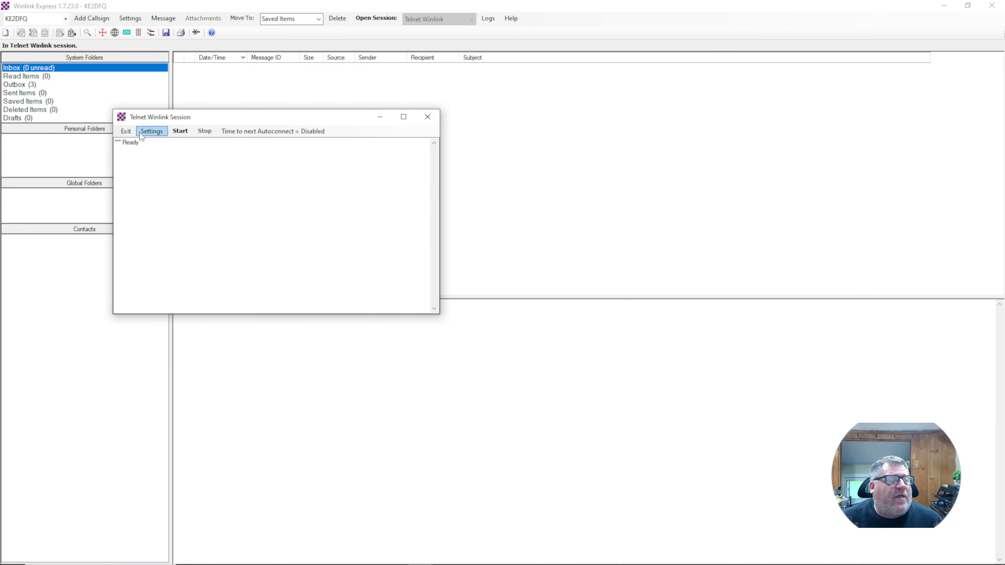
- Start the Telnet Winlink session to exchange messages and open the received message "Welcome to Onondaga RACES / ARES Training"
left_click(182, 133)
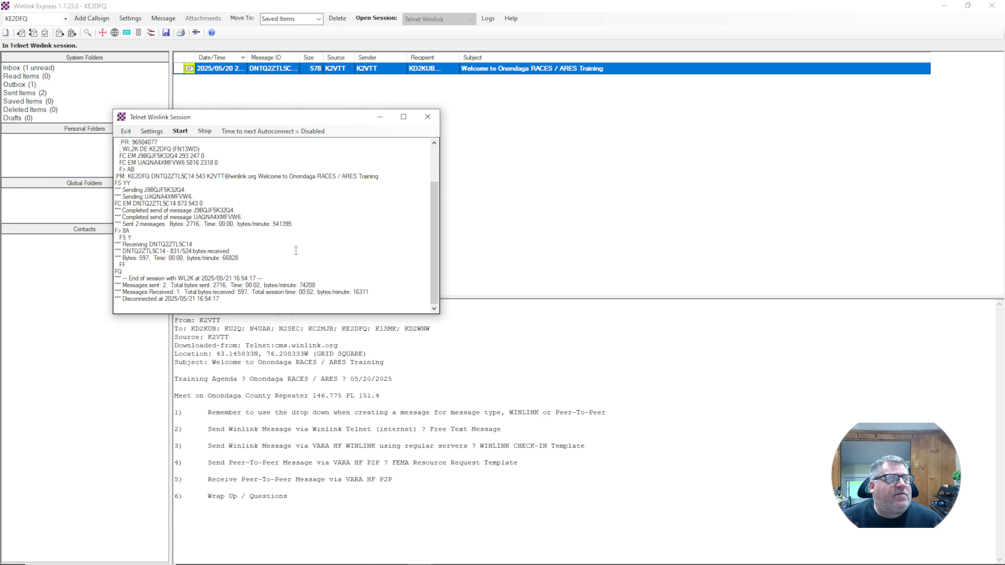
left_click(570, 72)
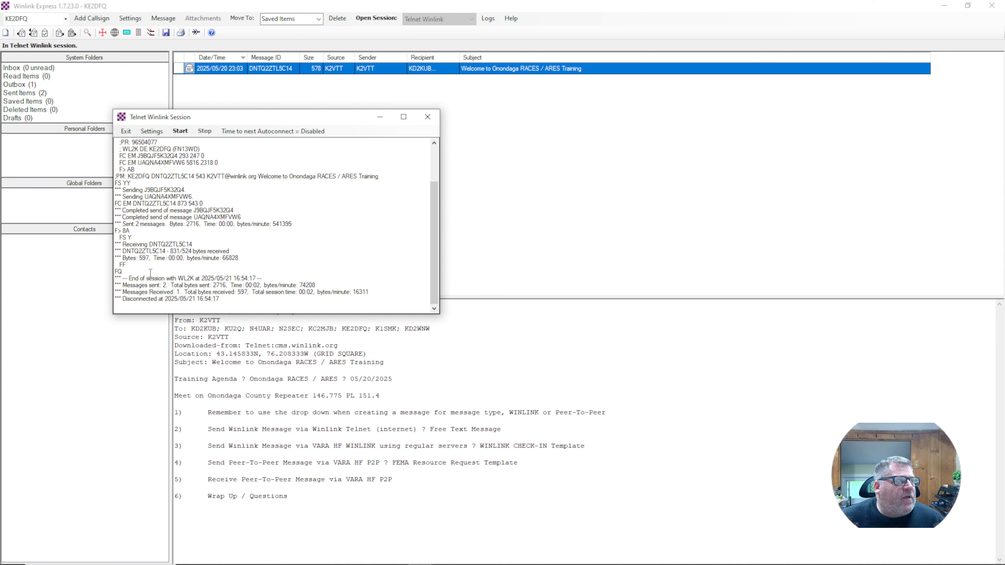
- Review the Telnet session log from the connection to the disconnect and exit the session
scroll(173, 210, "up", 2)
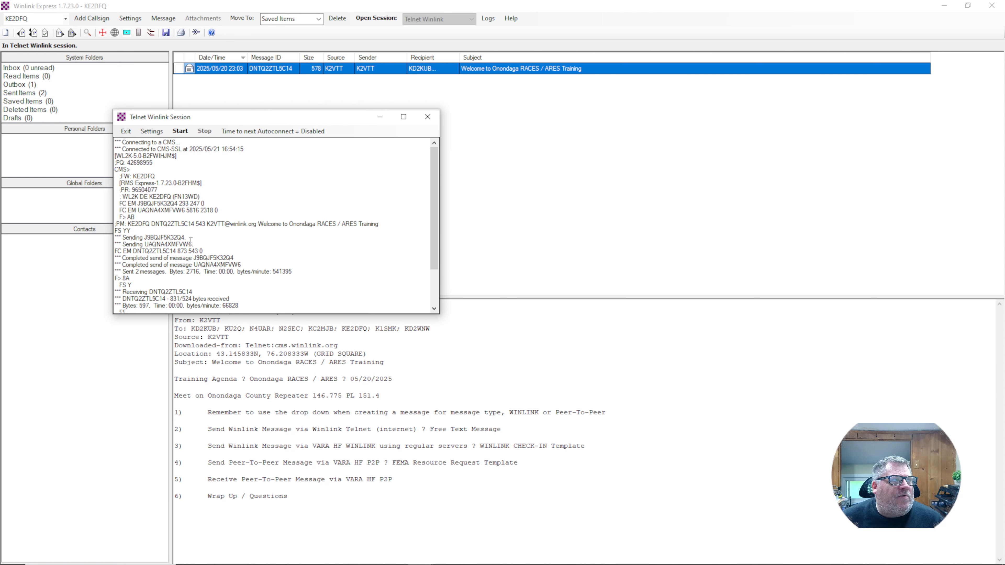
scroll(169, 277, "down", 3)
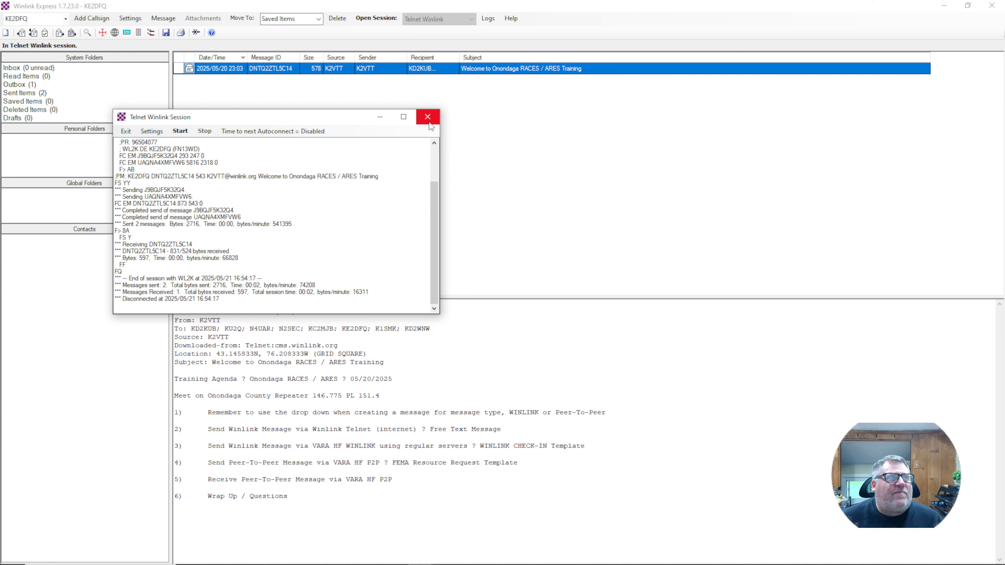
left_click(125, 131)
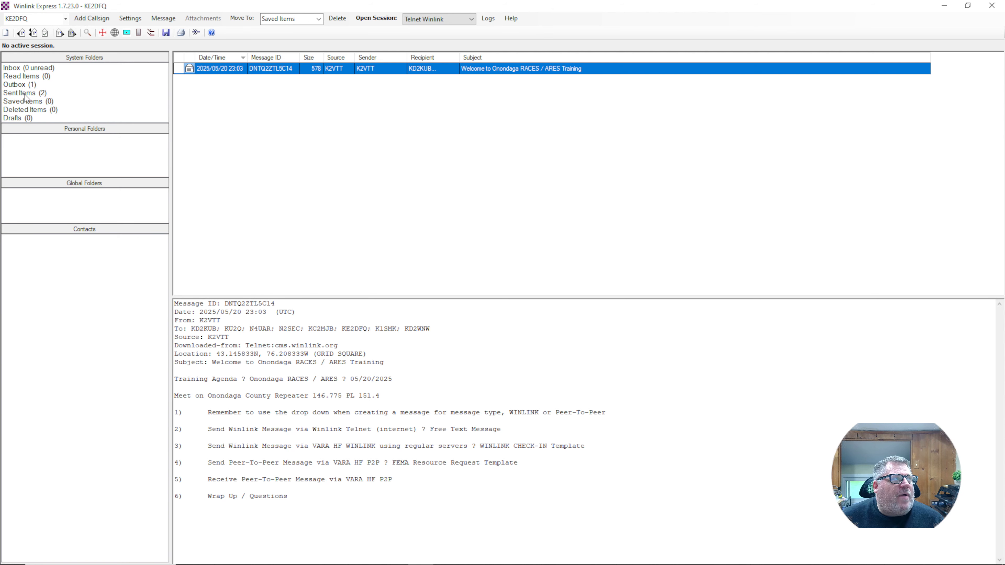
- Check which messages are in the outbox and the sent items, and return to the inbox
left_click(21, 85)
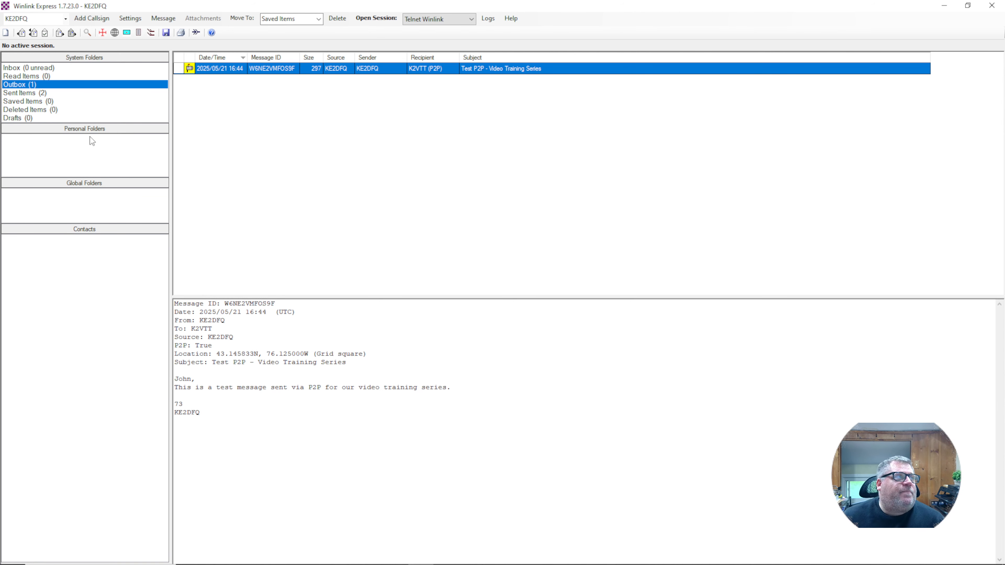
left_click(25, 93)
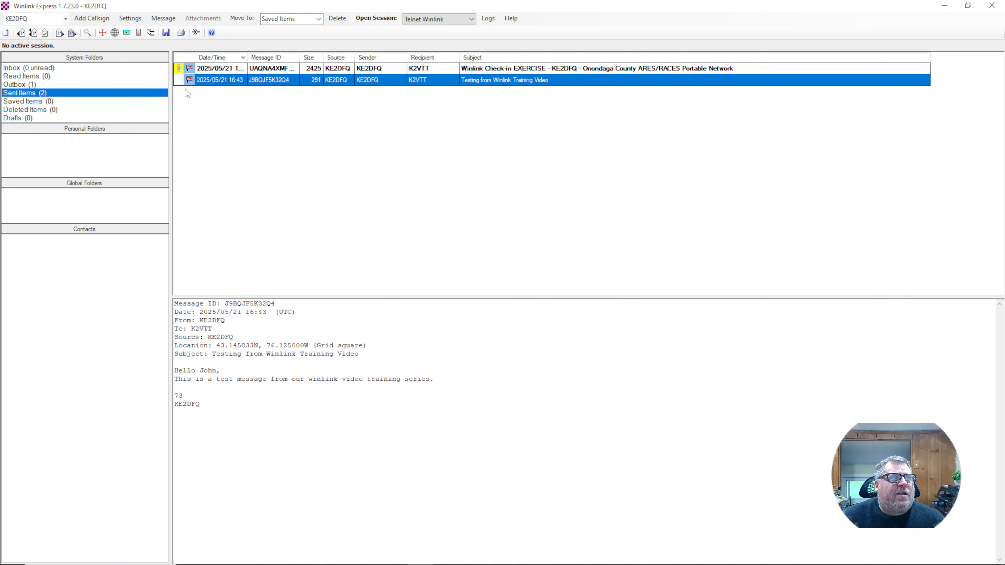
left_click(19, 68)
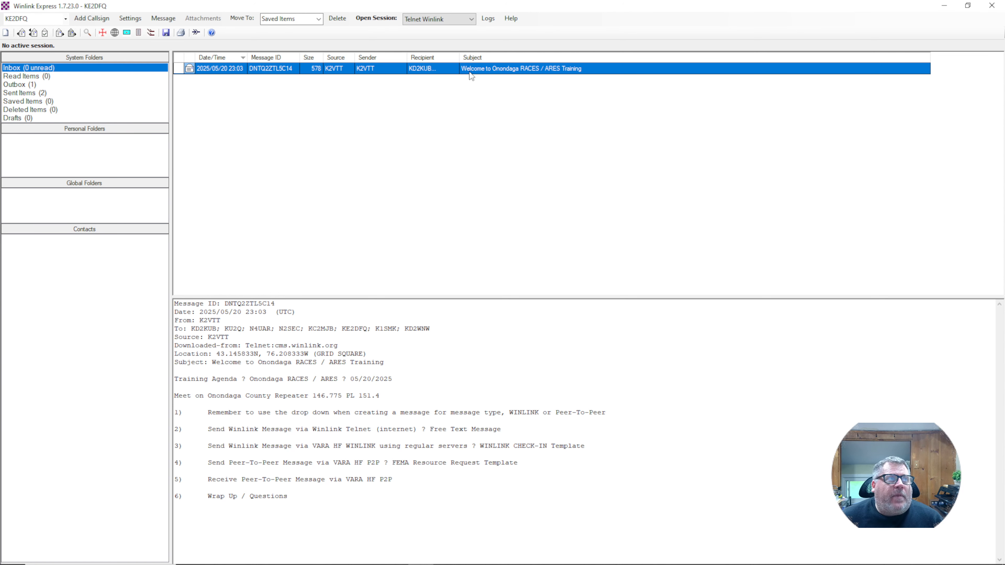
- Look over the available Winlink, P2P and Radio-only session types, keeping Telnet Winlink selected
left_click(459, 22)
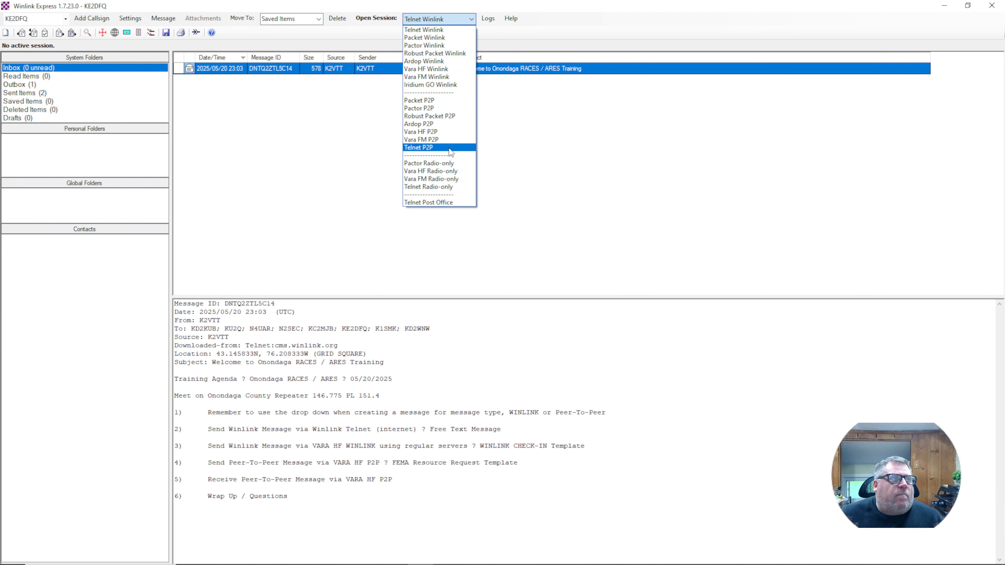
left_click(577, 158)
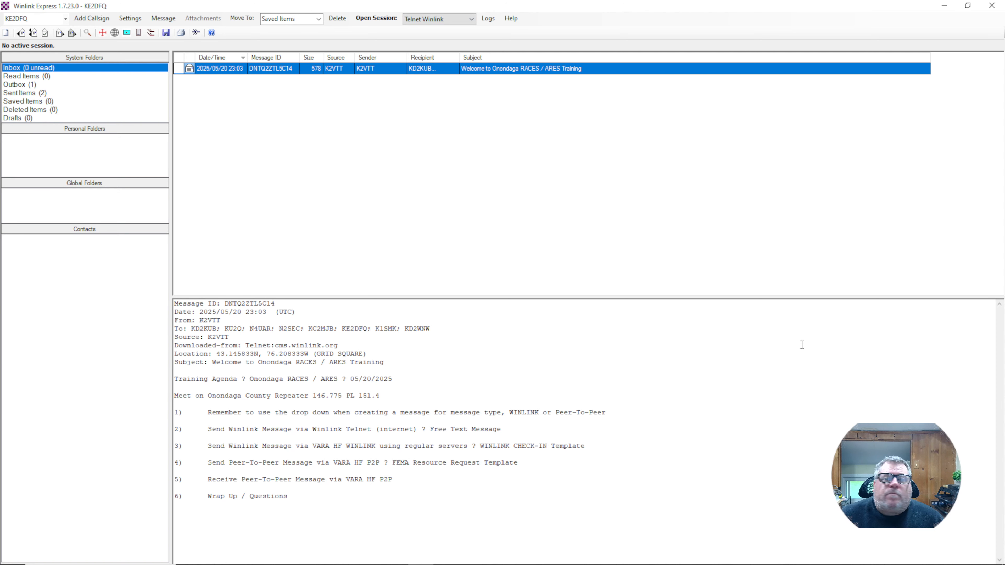